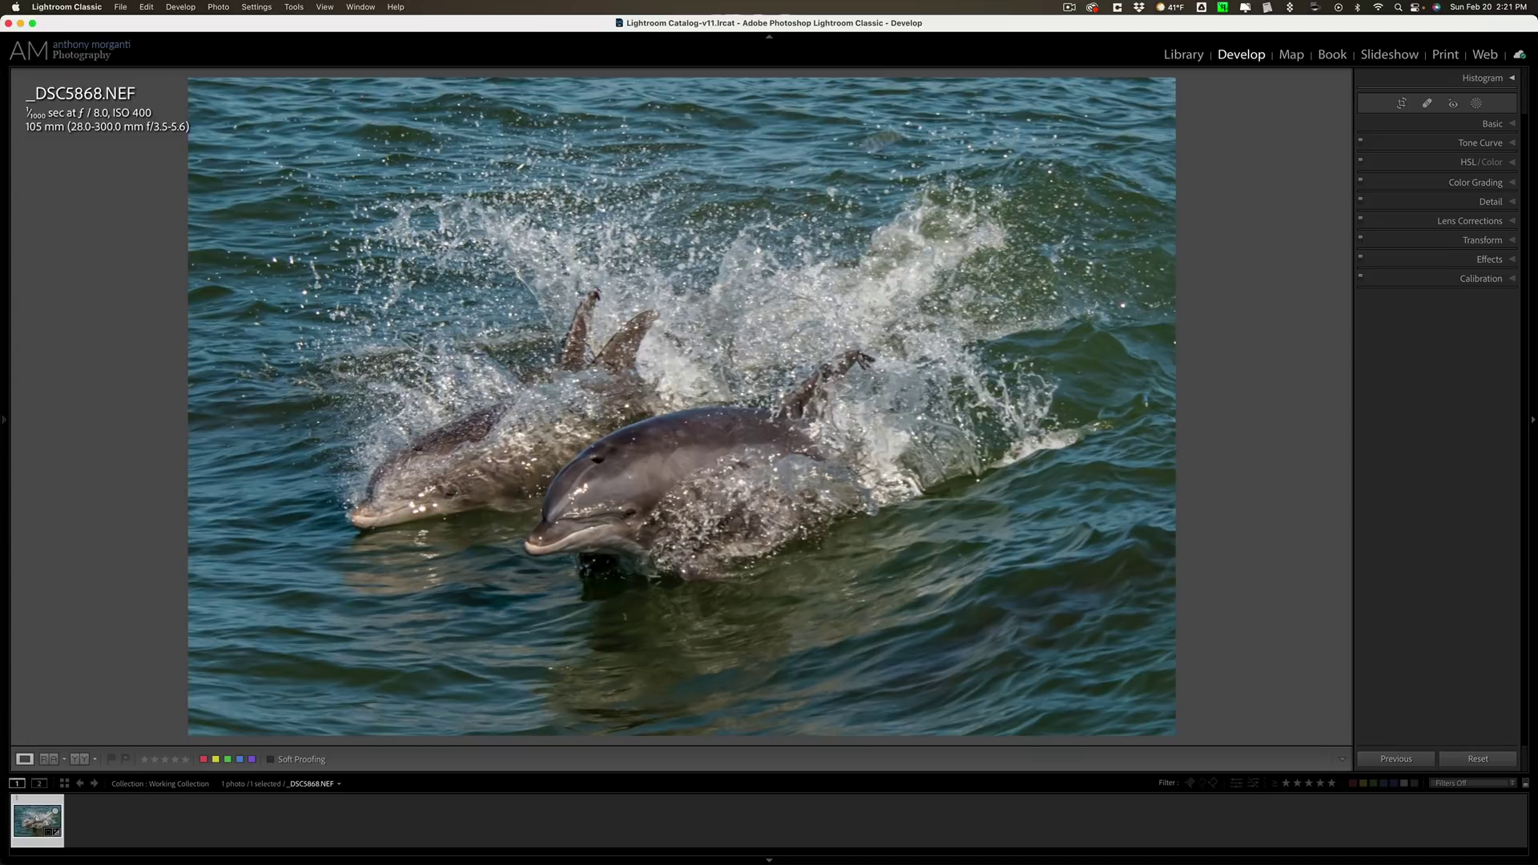
Check the dolphin photo's crop against the full frame, then exit crop view keeping the crop
{"action": "left_click", "coordinate": [1400, 102]}
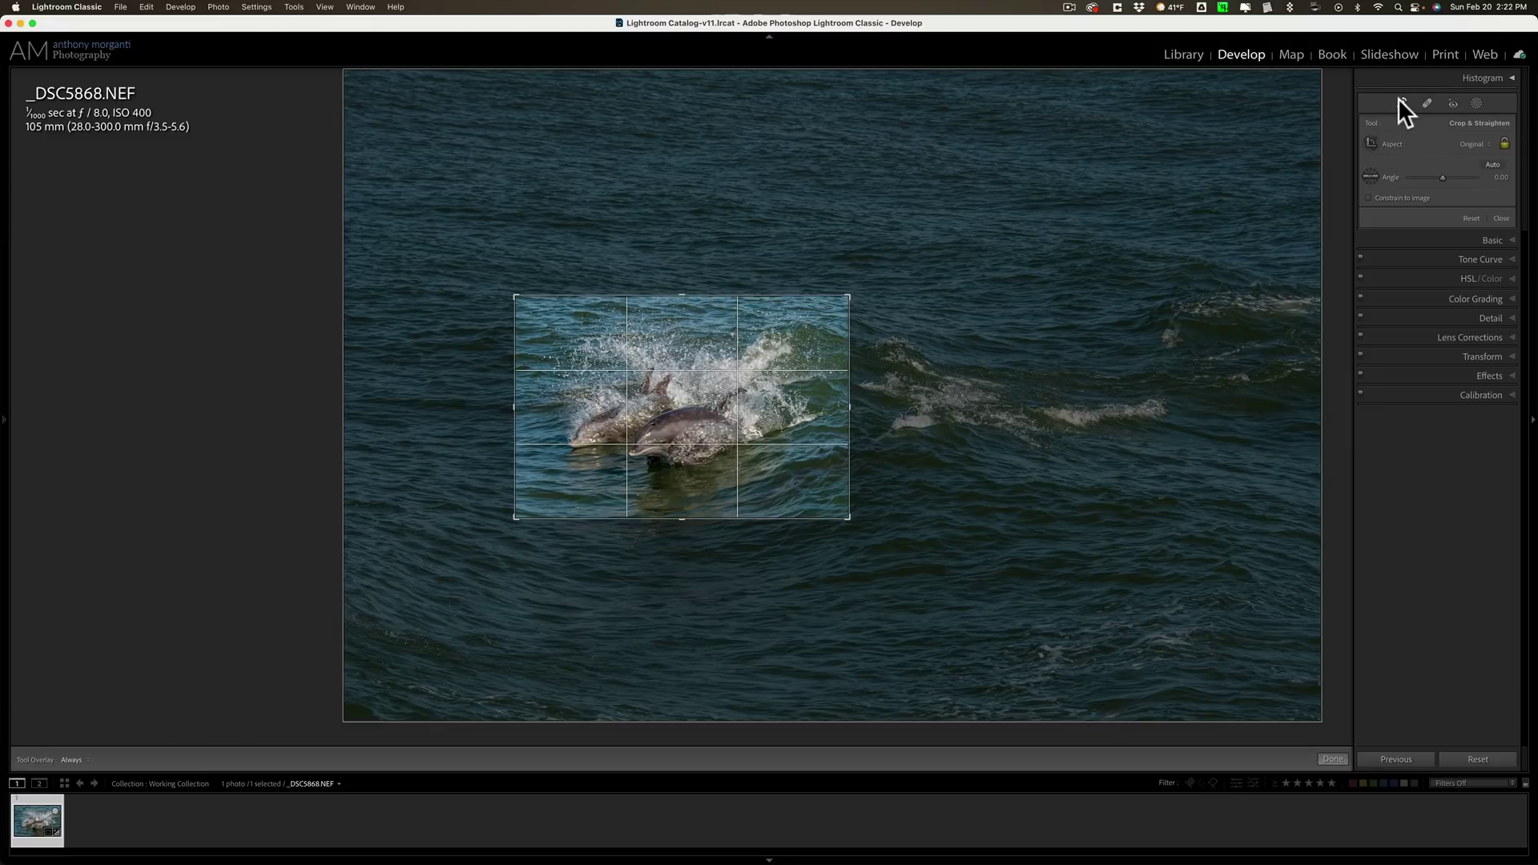
{"action": "left_click", "coordinate": [1397, 101]}
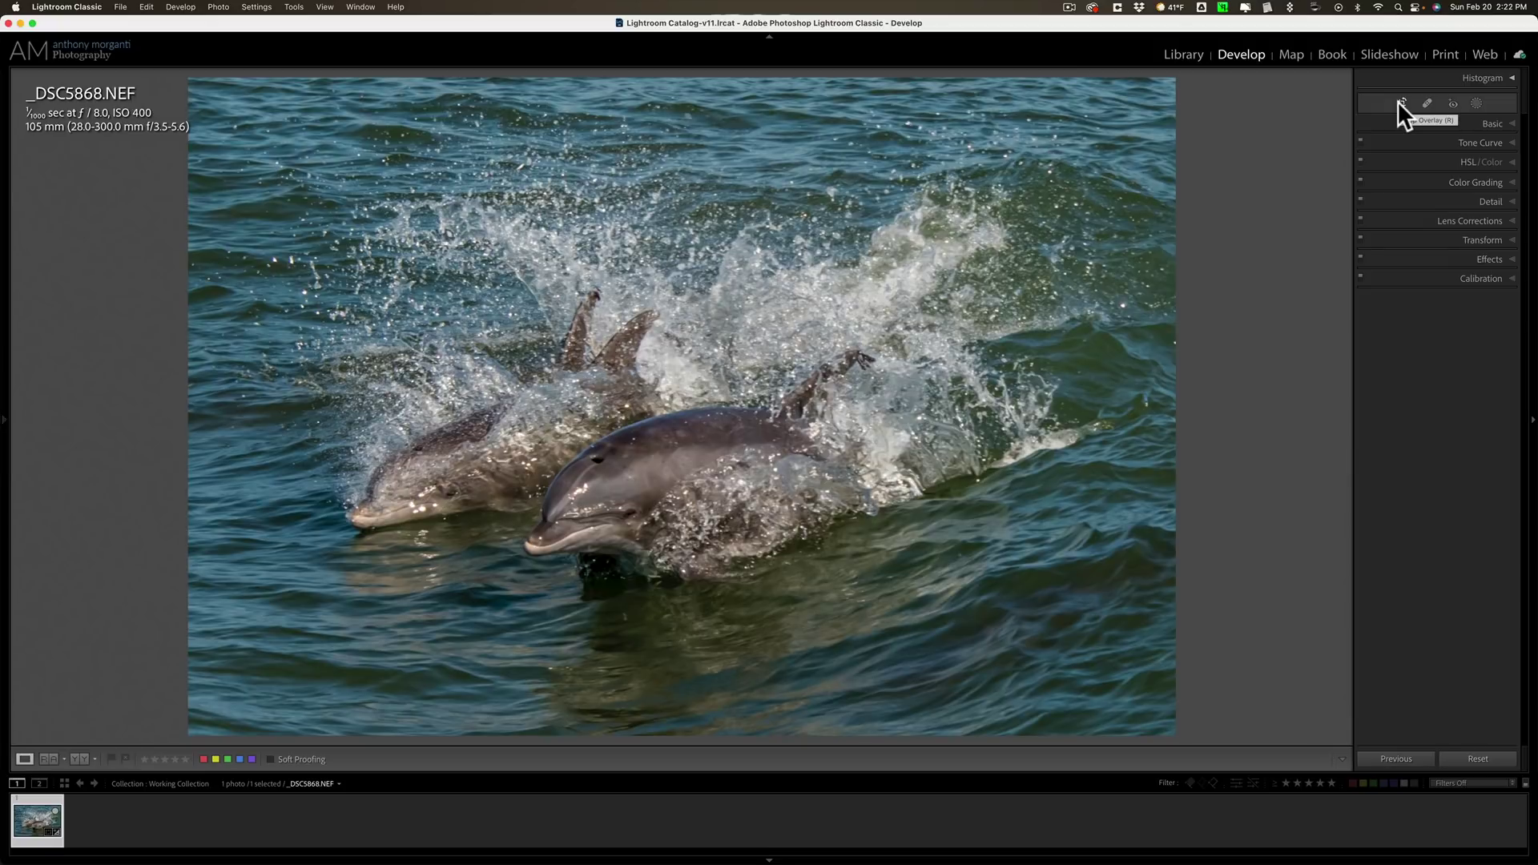
Zoom in on the dolphin's fin and back out, then confirm Detail sharpening is at 0
{"action": "left_click", "coordinate": [585, 310]}
{"action": "left_click", "coordinate": [584, 313]}
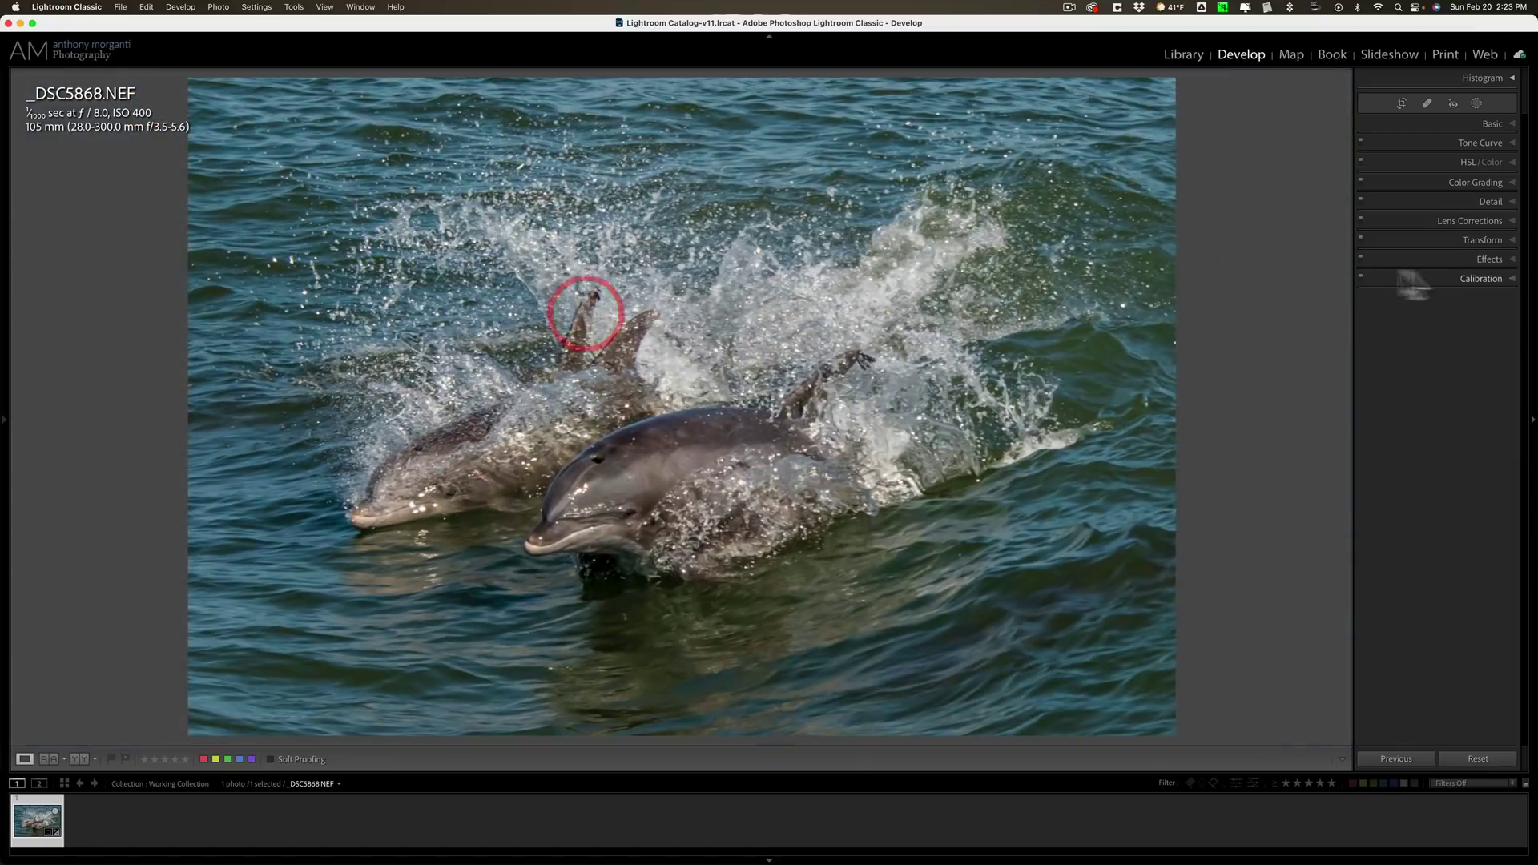
{"action": "left_click", "coordinate": [1491, 201]}
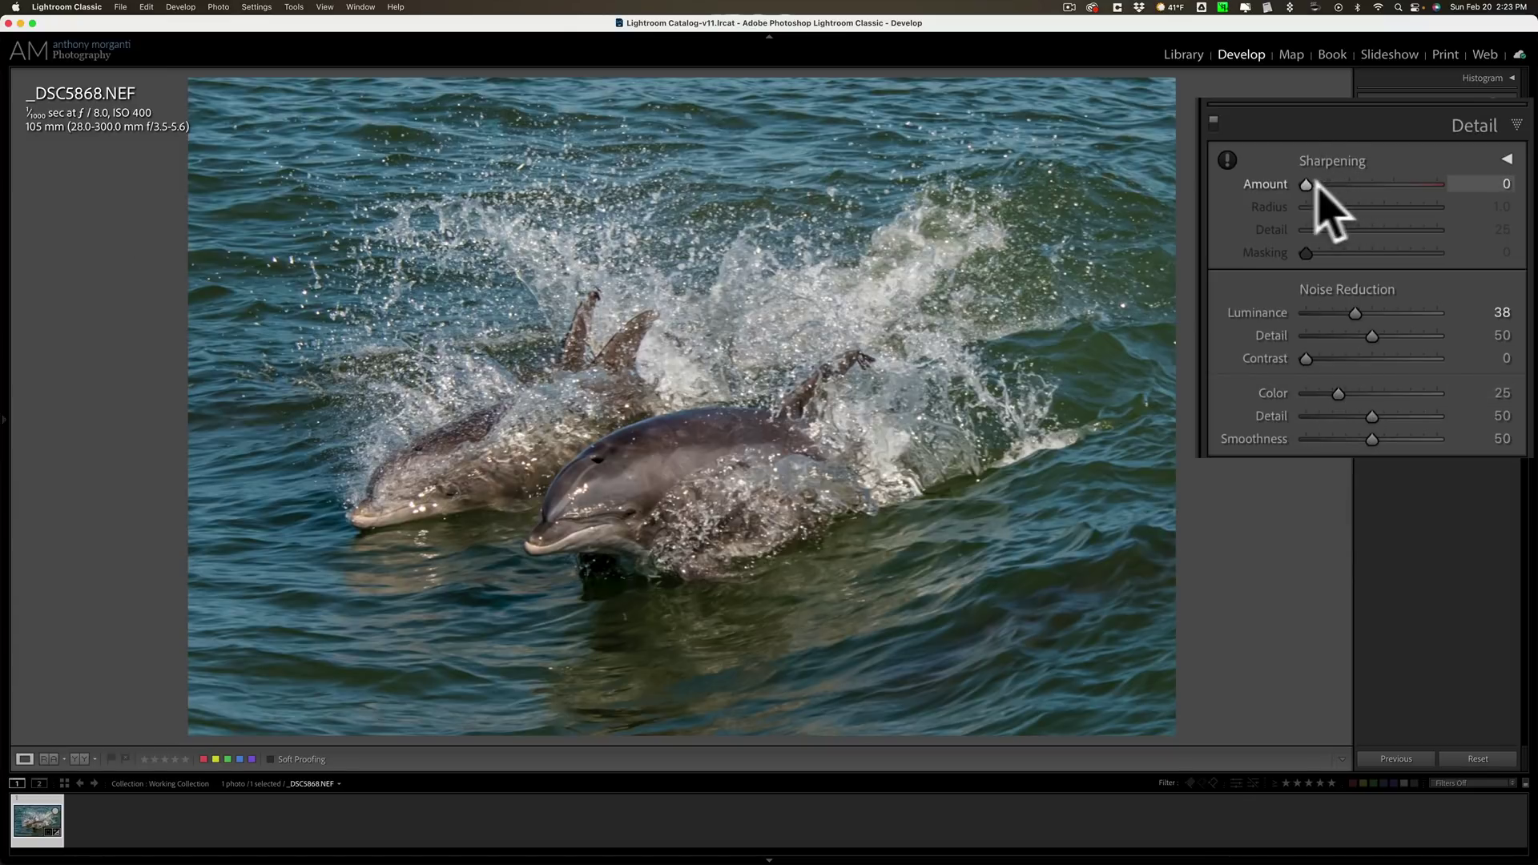
{"action": "left_click", "coordinate": [1482, 136]}
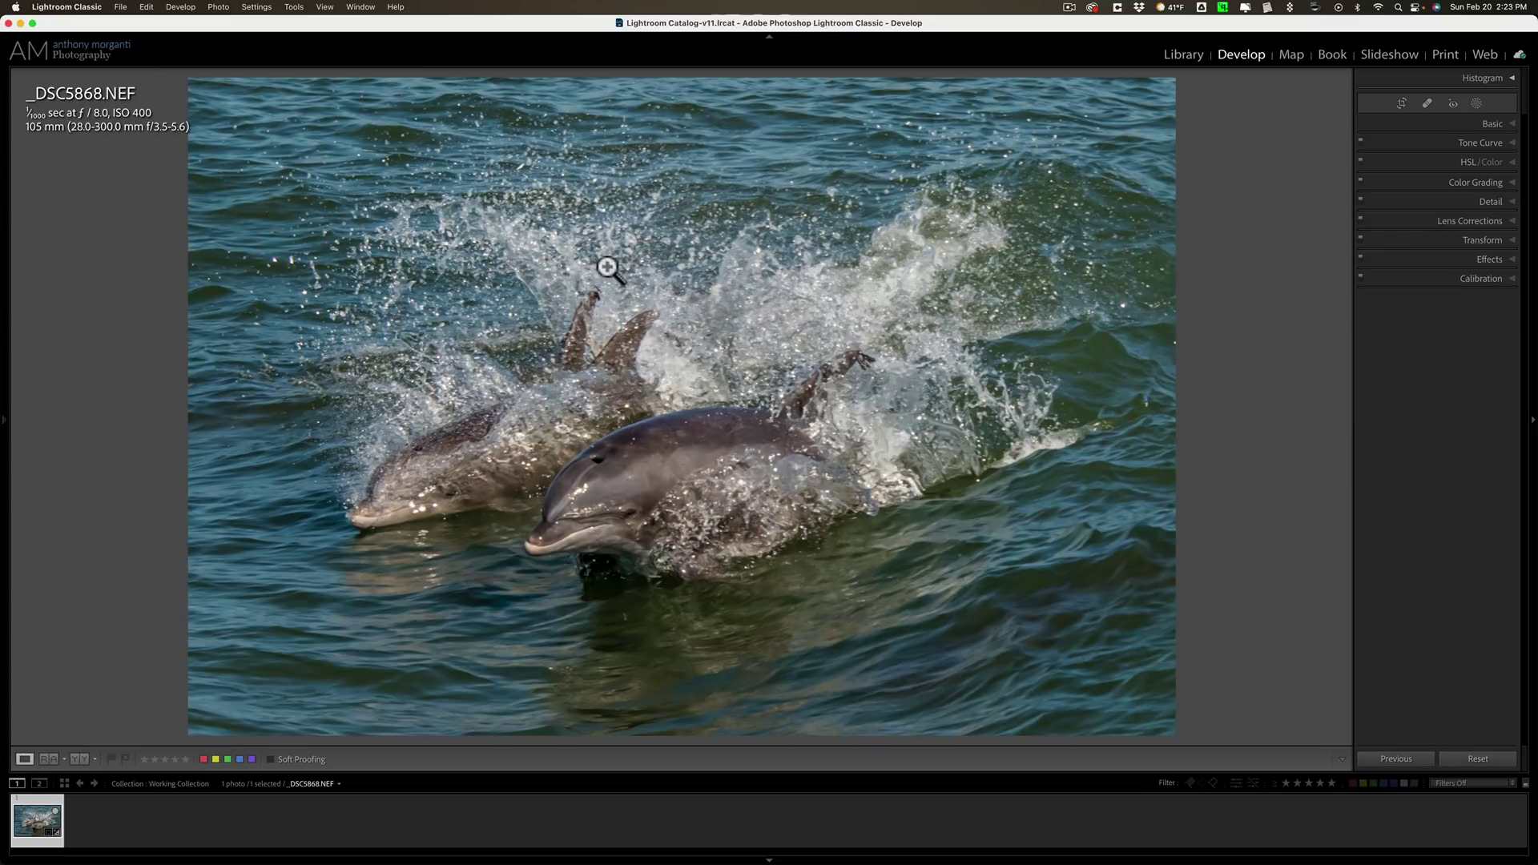
Set the Info overlay to show date and 1900 x 1266 size, then send the photo to Gigapixel AI
{"action": "key", "text": "i"}
{"action": "key", "text": "i"}
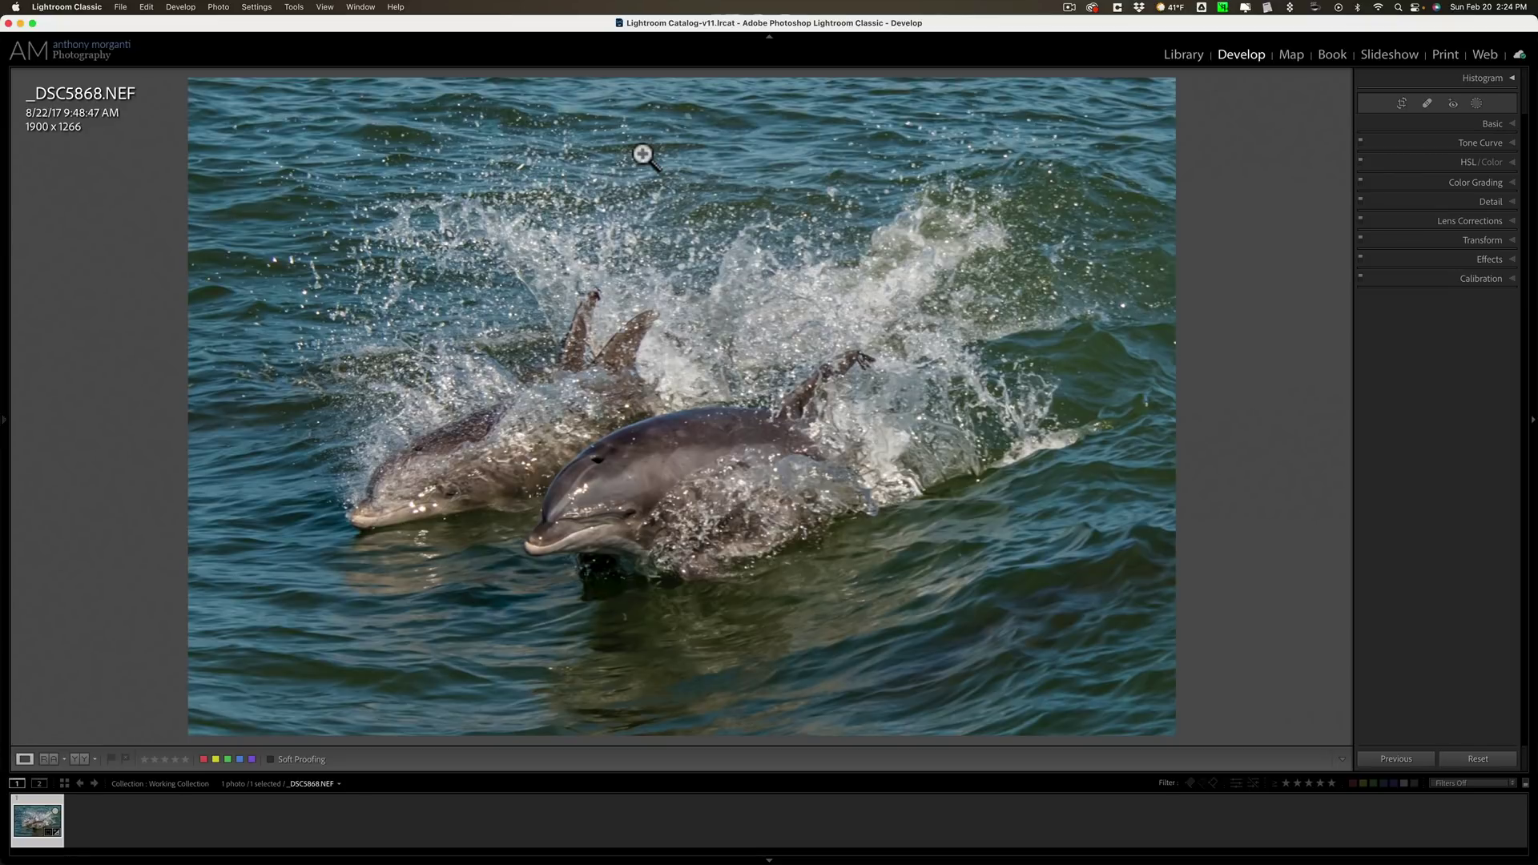
{"action": "right_click", "coordinate": [646, 169]}
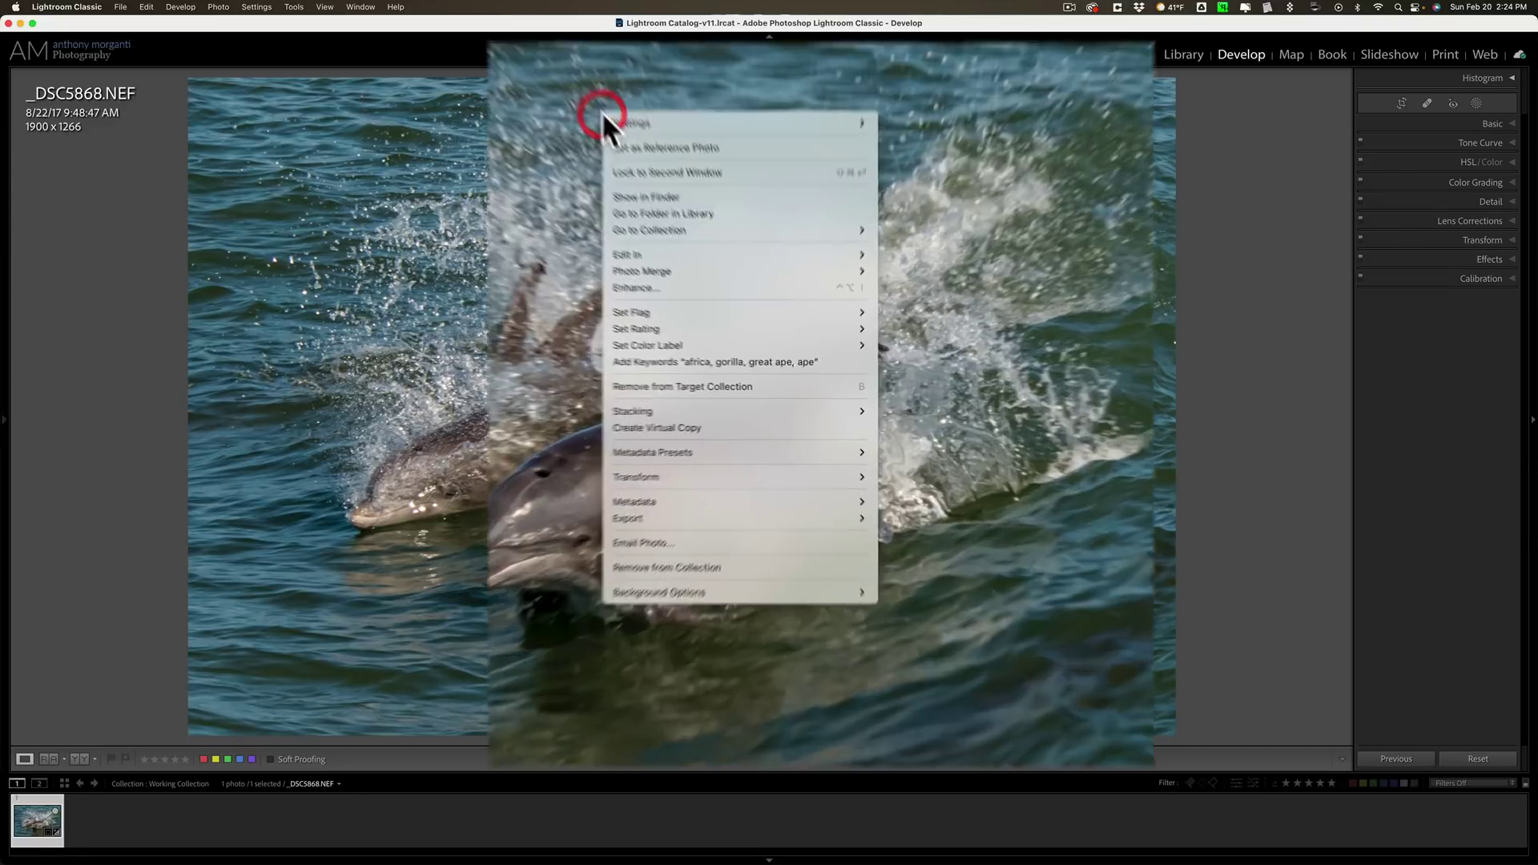
{"action": "mouse_move", "coordinate": [700, 285]}
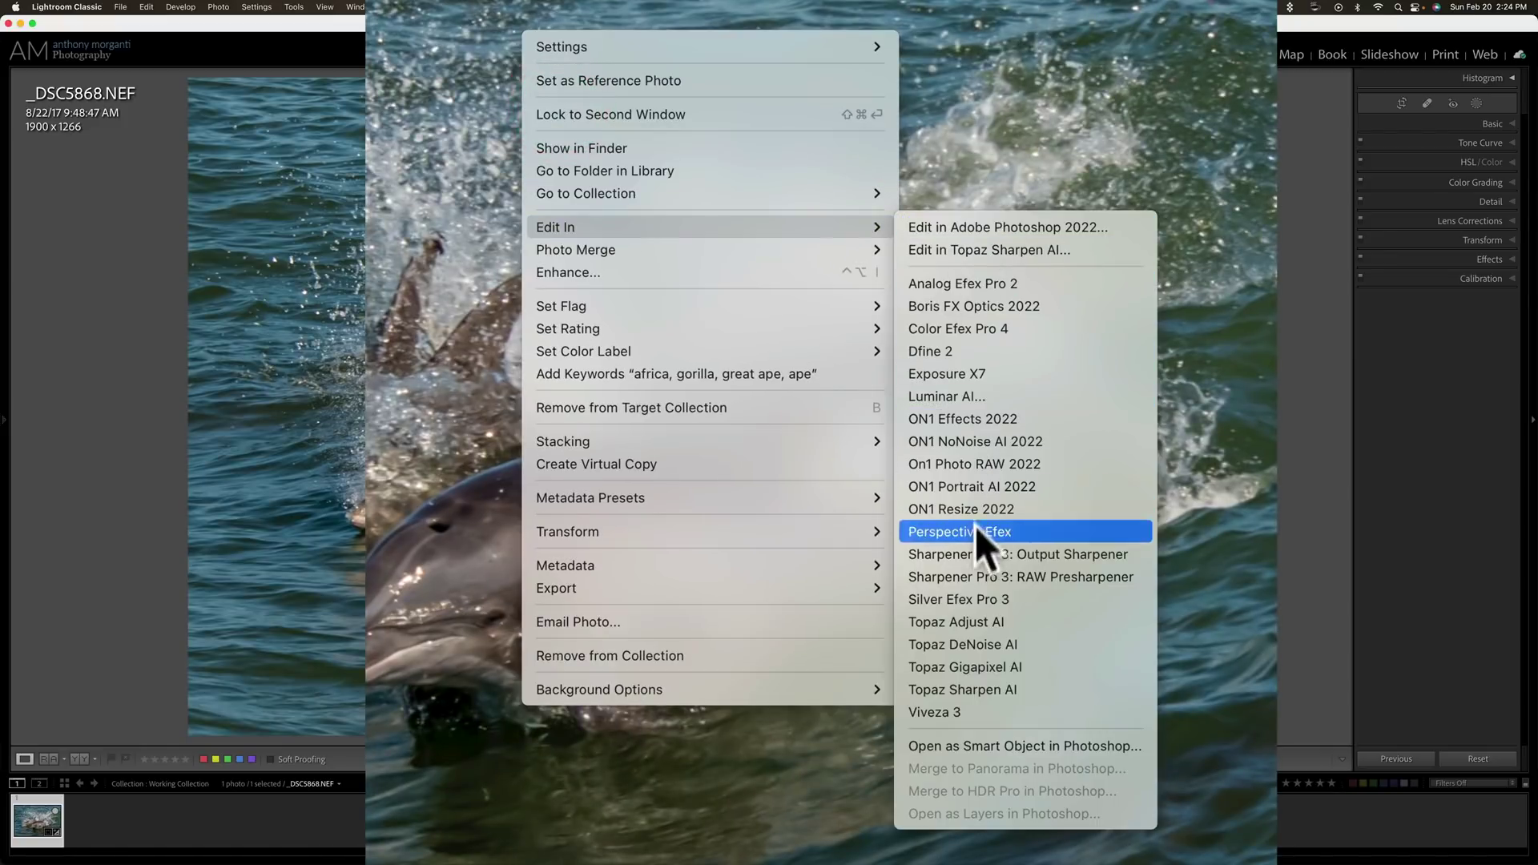
{"action": "left_click", "coordinate": [1065, 666]}
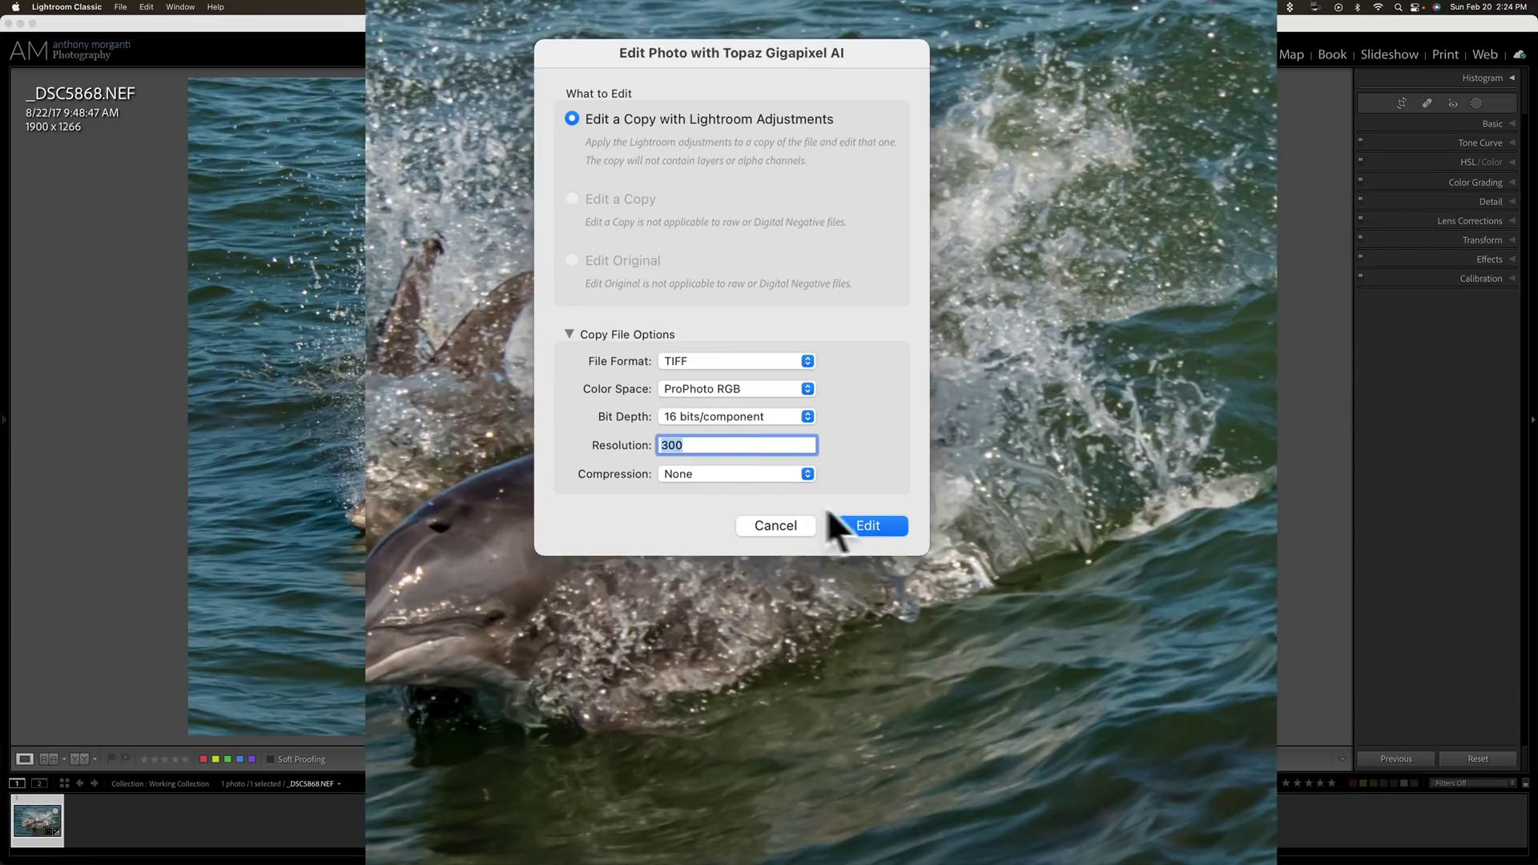
Confirm the 16-bit TIFF copy, compare the Standard, Low Resolution and Lines 4x previews, and reselect Standard
{"action": "left_click", "coordinate": [877, 524]}
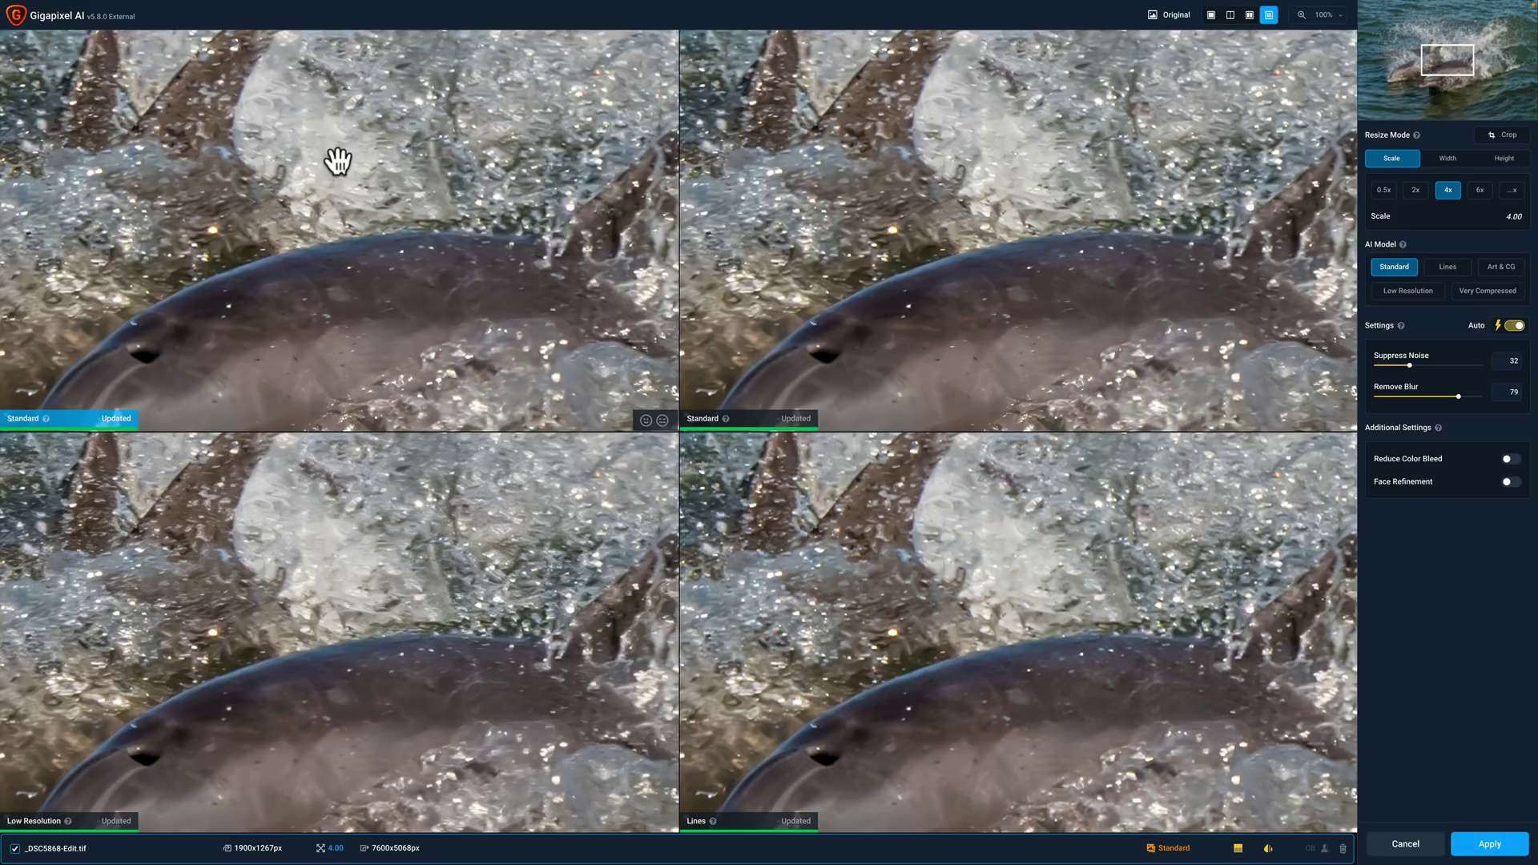
{"action": "left_click", "coordinate": [341, 265]}
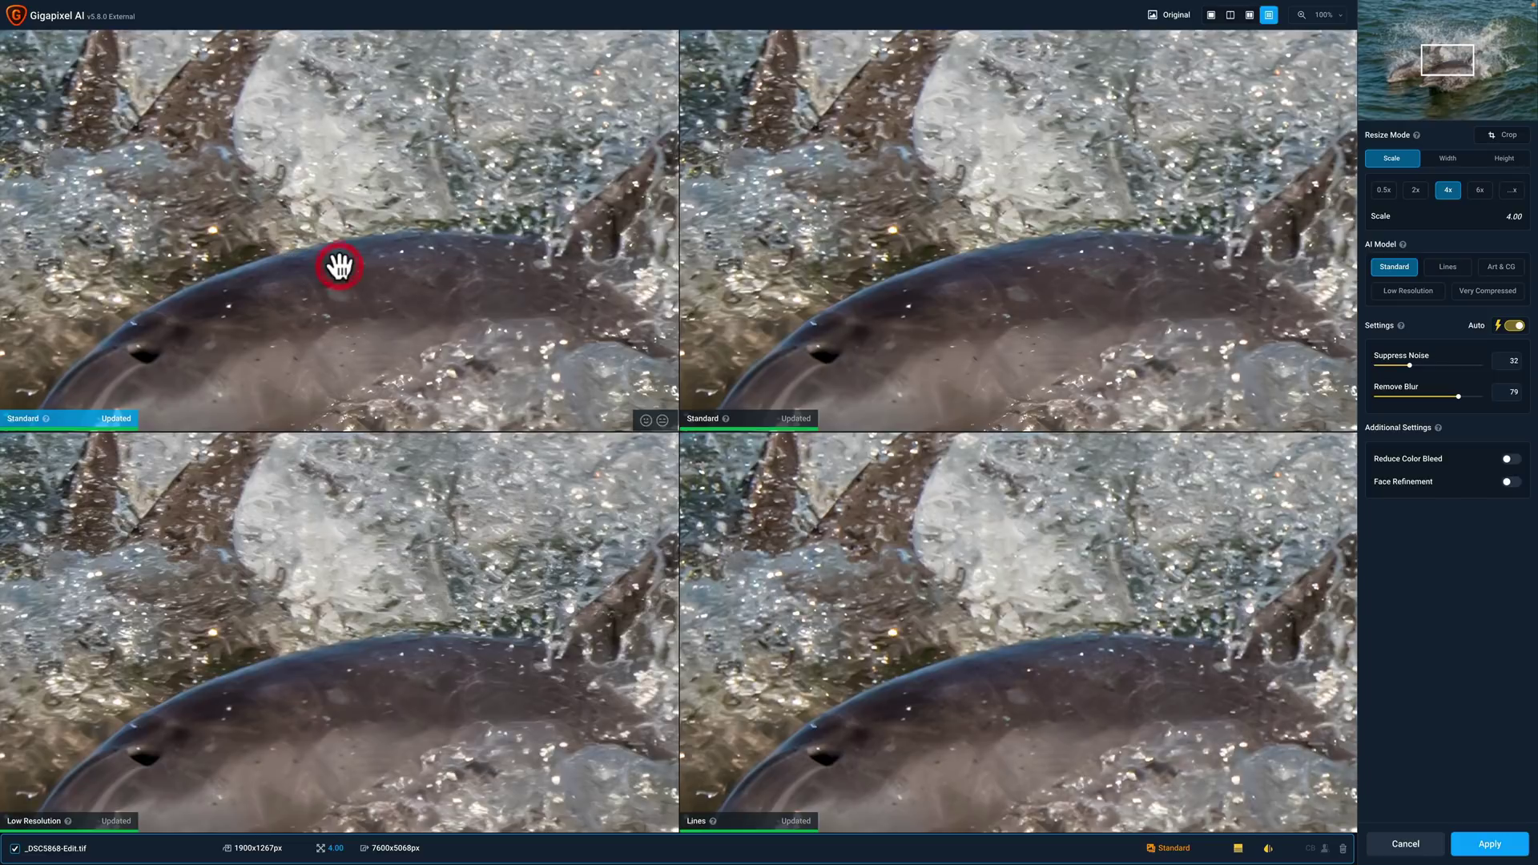
{"action": "left_click", "coordinate": [847, 245]}
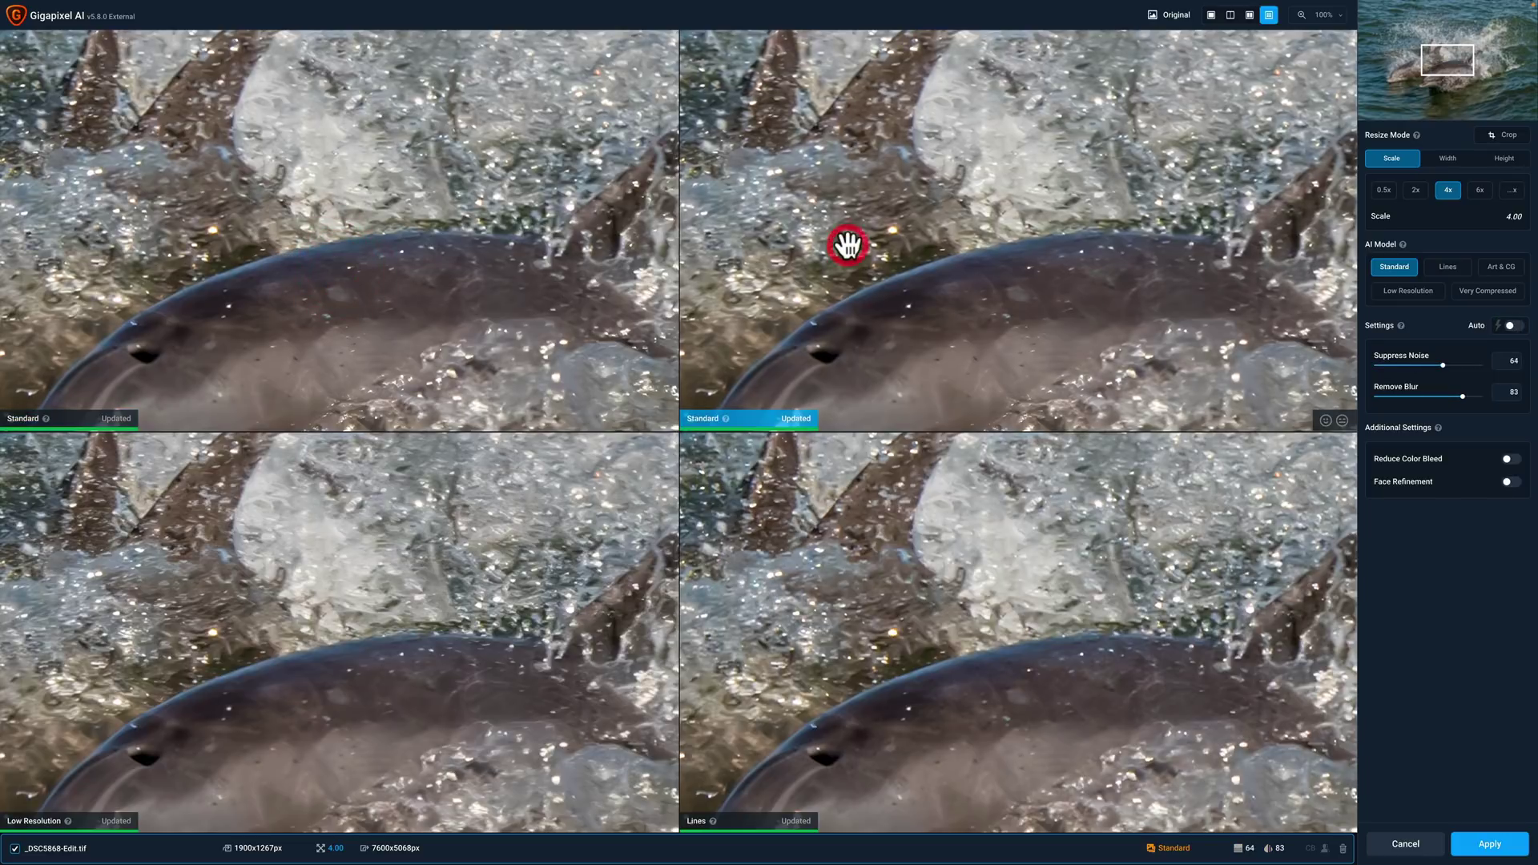
{"action": "left_click", "coordinate": [394, 545]}
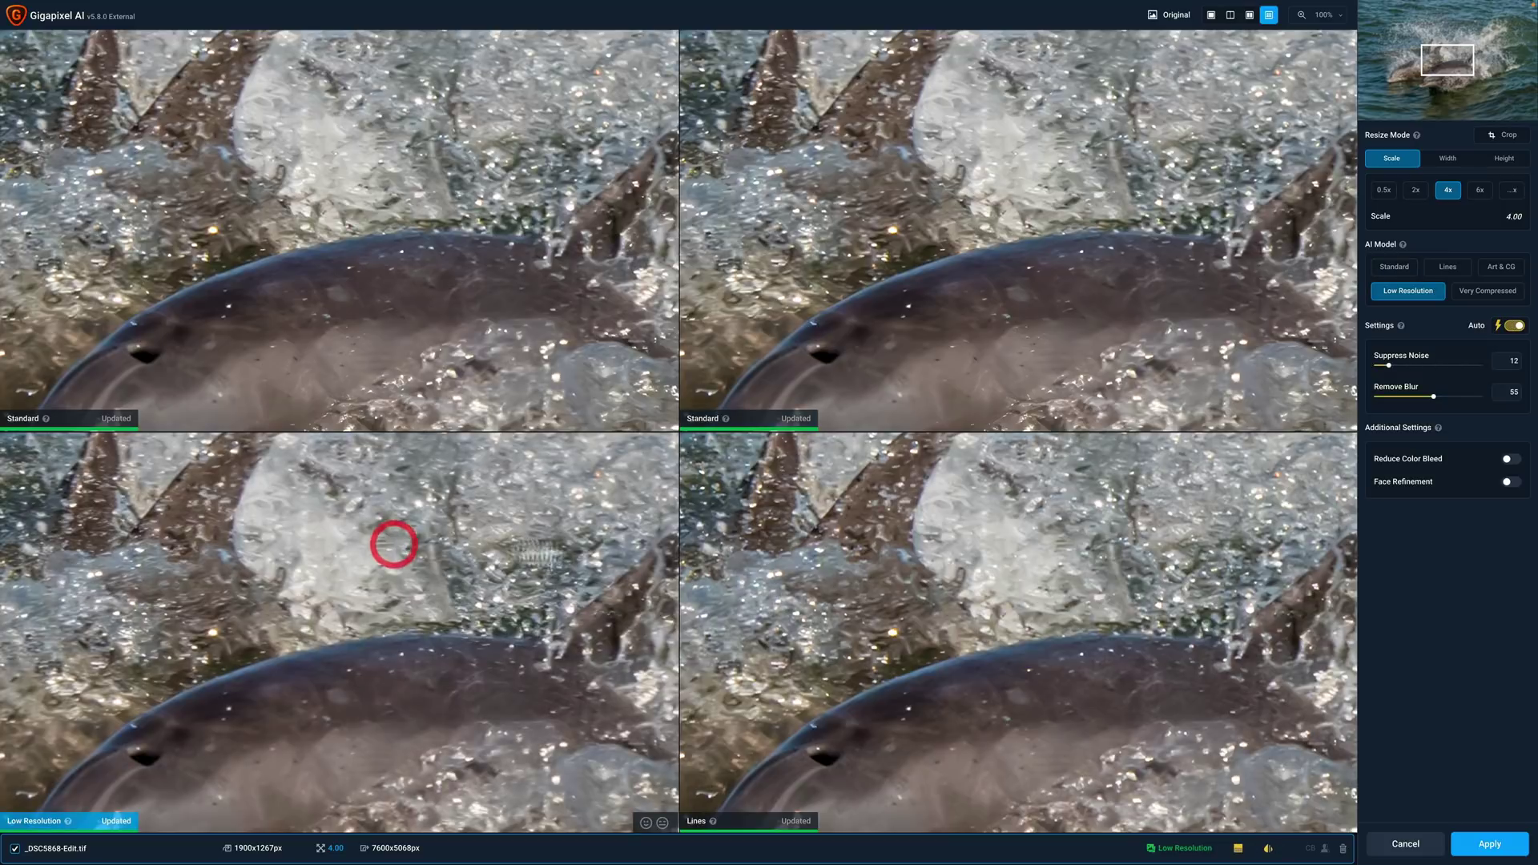
{"action": "left_click", "coordinate": [775, 555]}
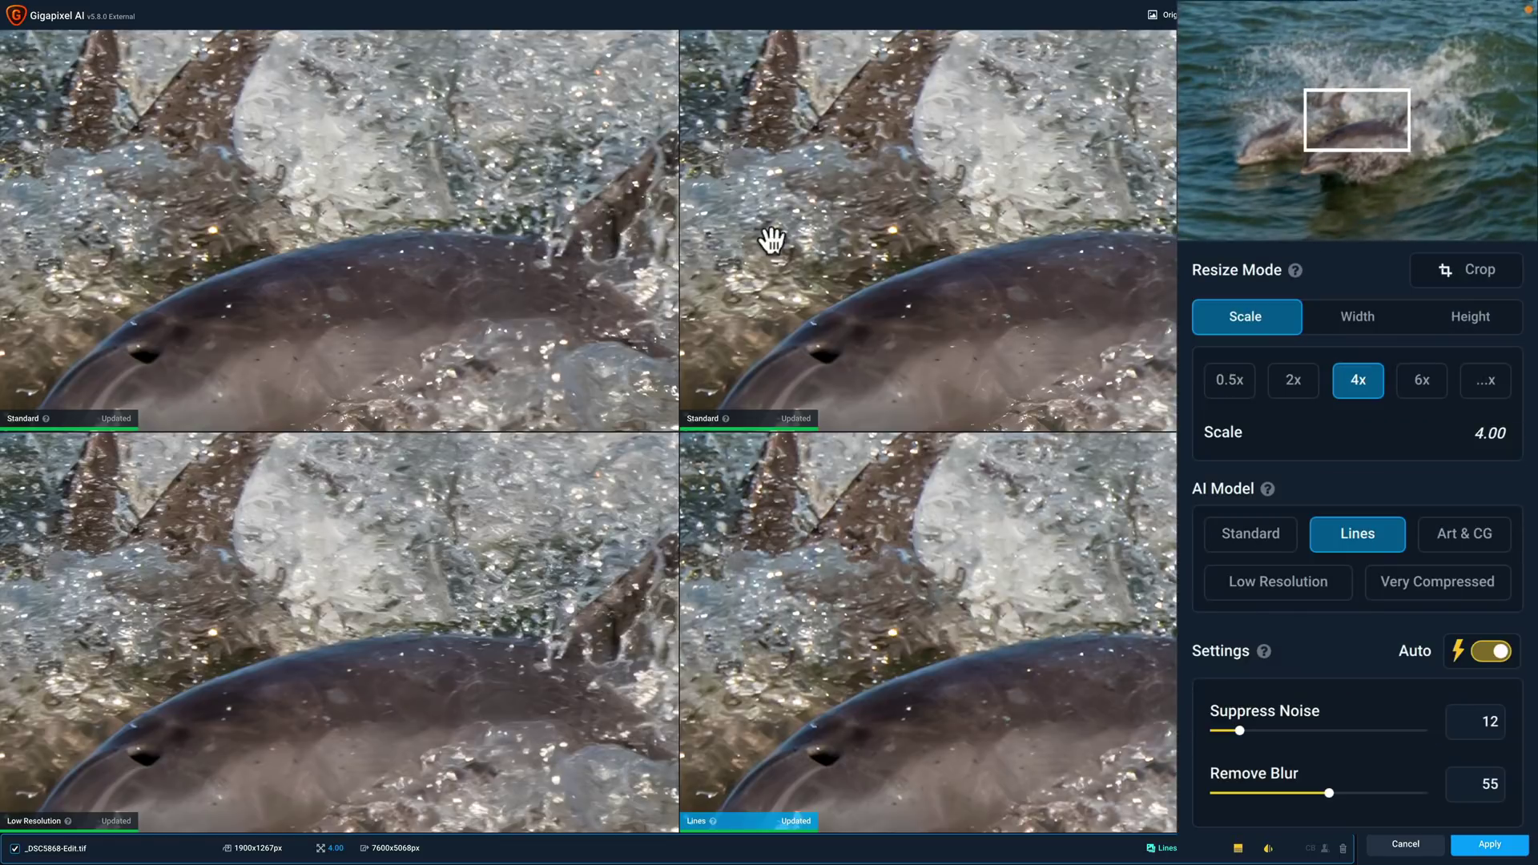
{"action": "left_click", "coordinate": [771, 239]}
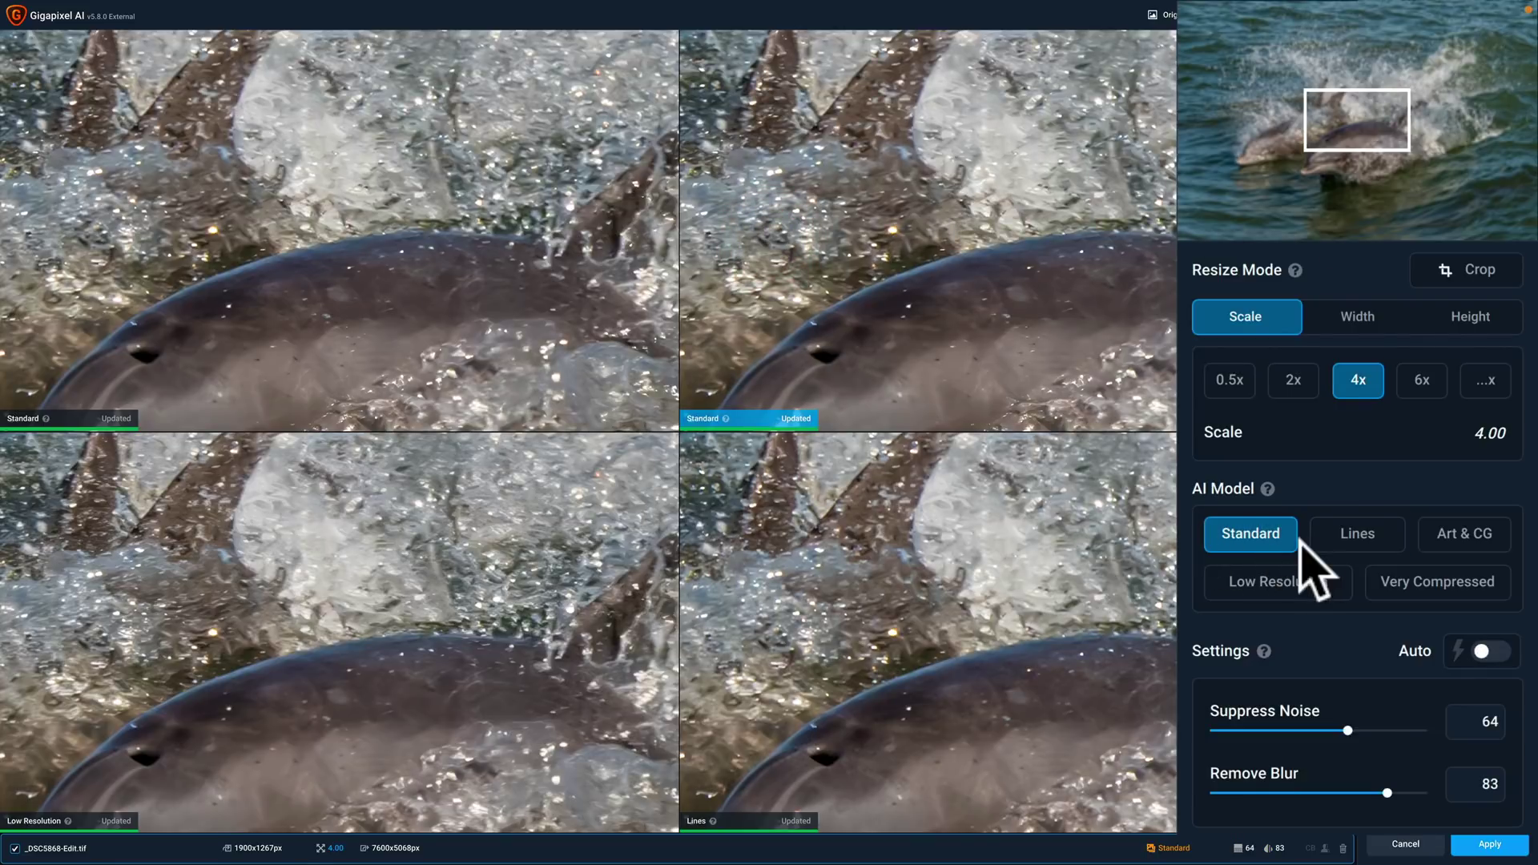
Switch the second preview to Very Compressed and pan all previews onto the dolphins' heads
{"action": "left_click", "coordinate": [1416, 612]}
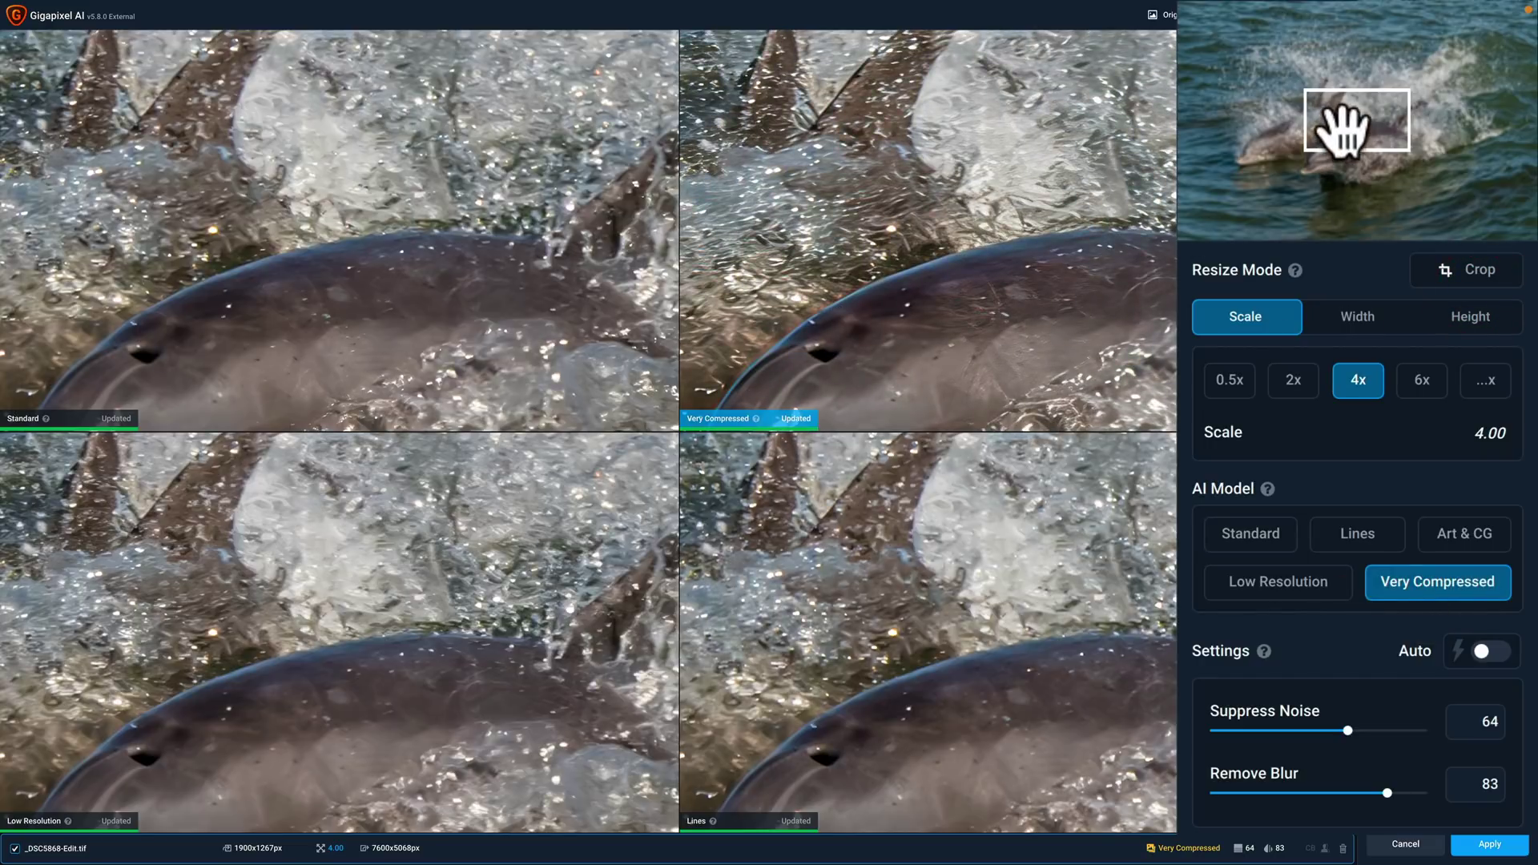
{"action": "left_click_drag", "start_coordinate": [1345, 136], "coordinate": [1302, 151]}
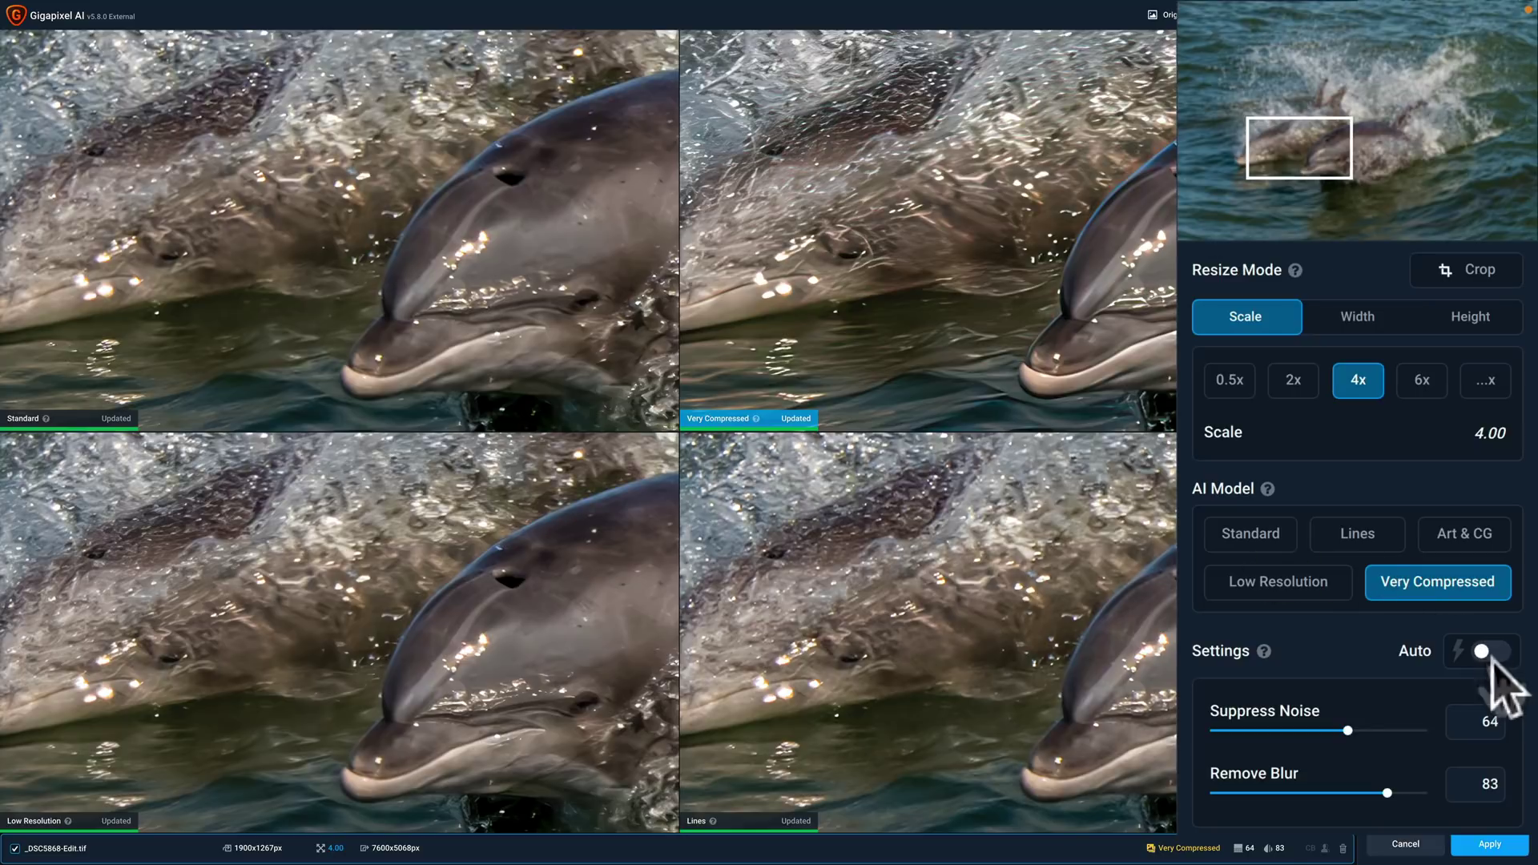
Turn on automatic noise and blur, compare the previews, and keep Standard 4x in single view
{"action": "left_click", "coordinate": [1481, 651]}
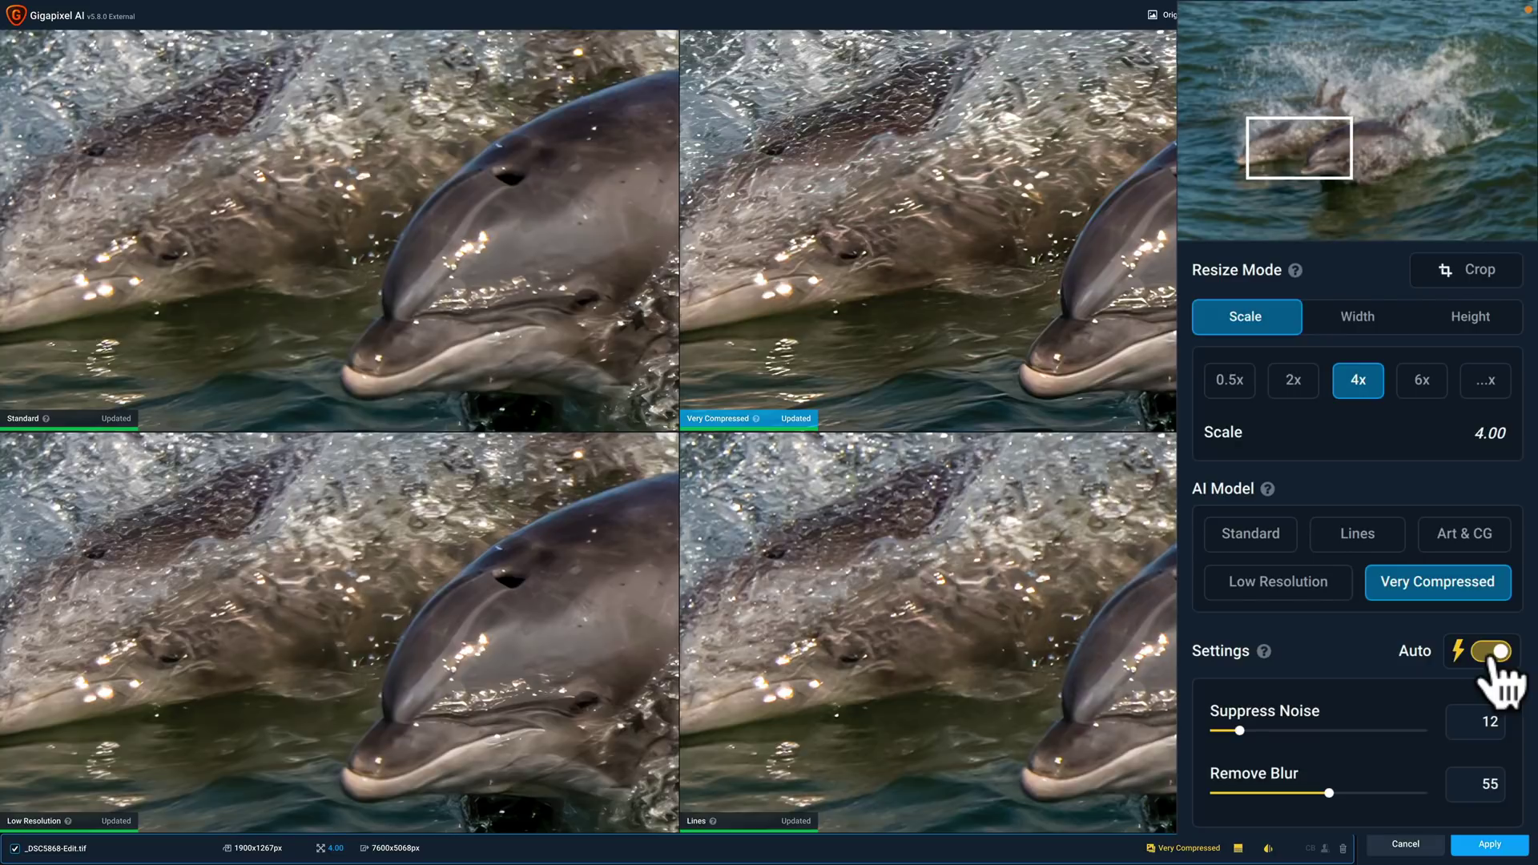
{"action": "left_click", "coordinate": [514, 214]}
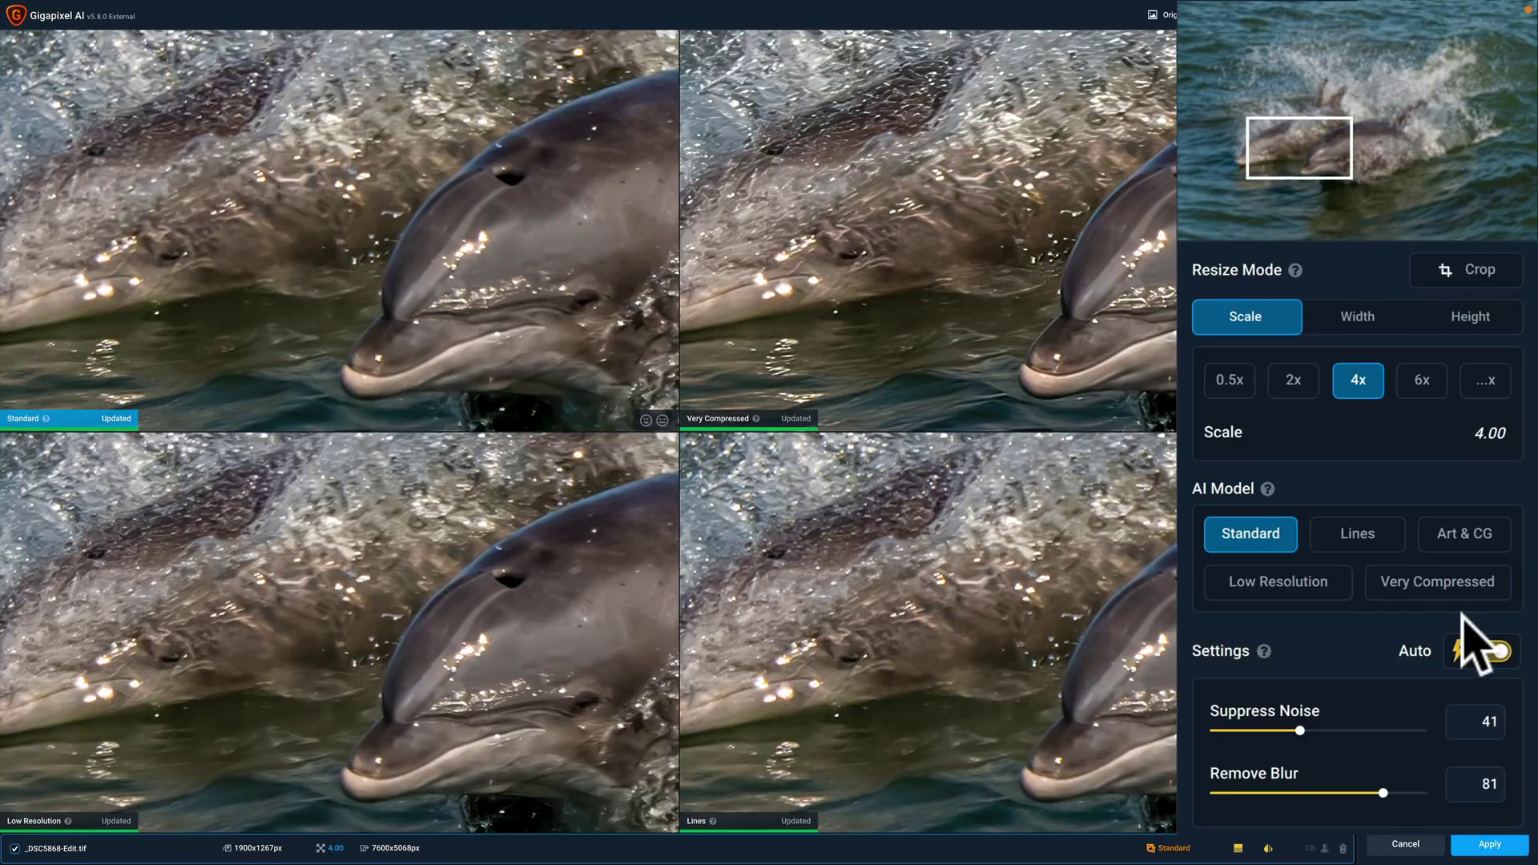
{"action": "left_click", "coordinate": [371, 571]}
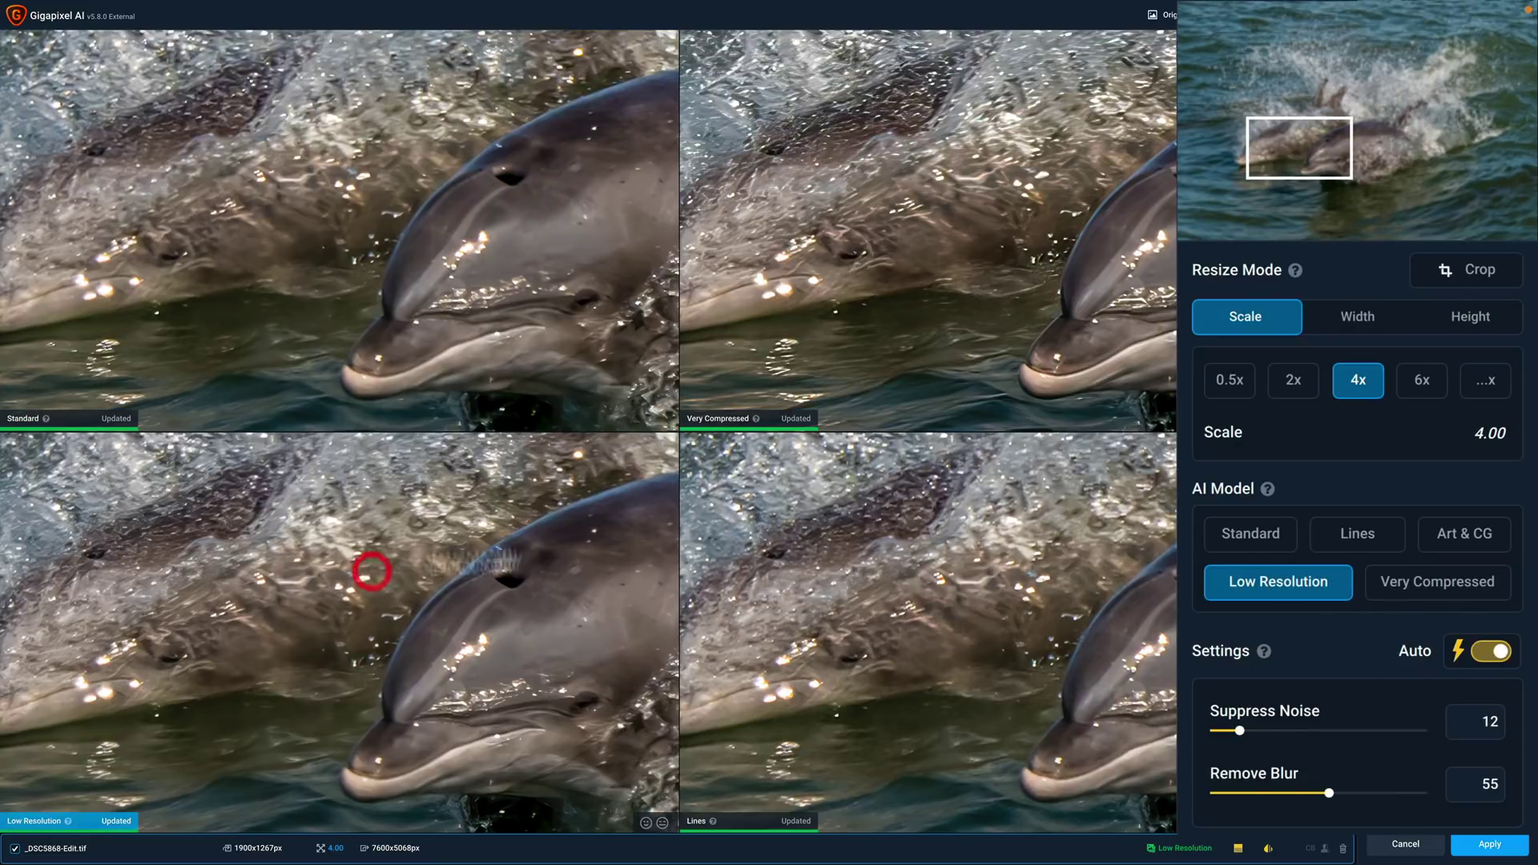
{"action": "left_click", "coordinate": [809, 608]}
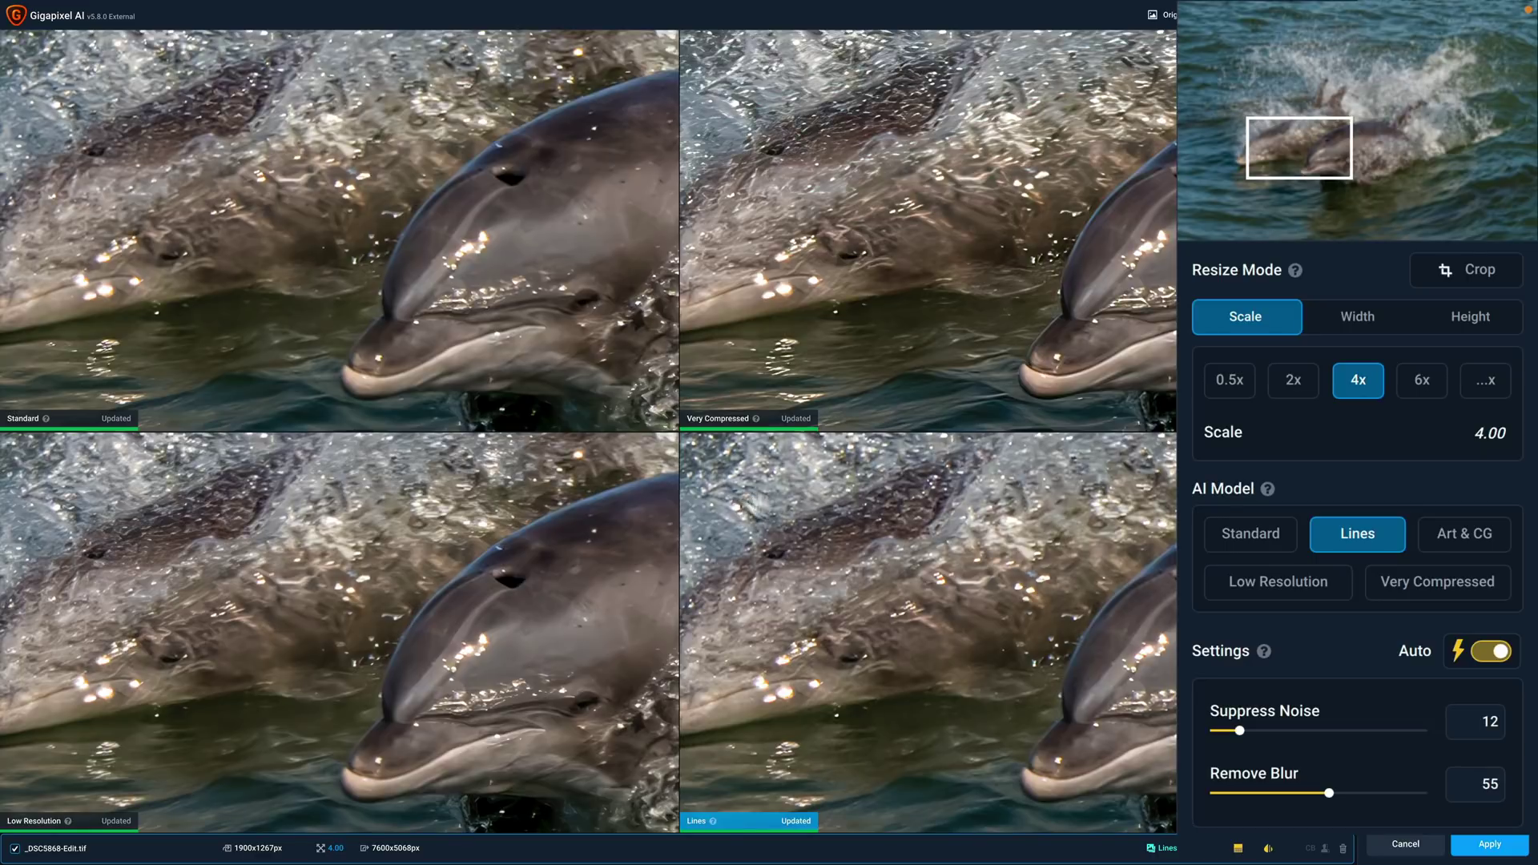
{"action": "left_click", "coordinate": [492, 336]}
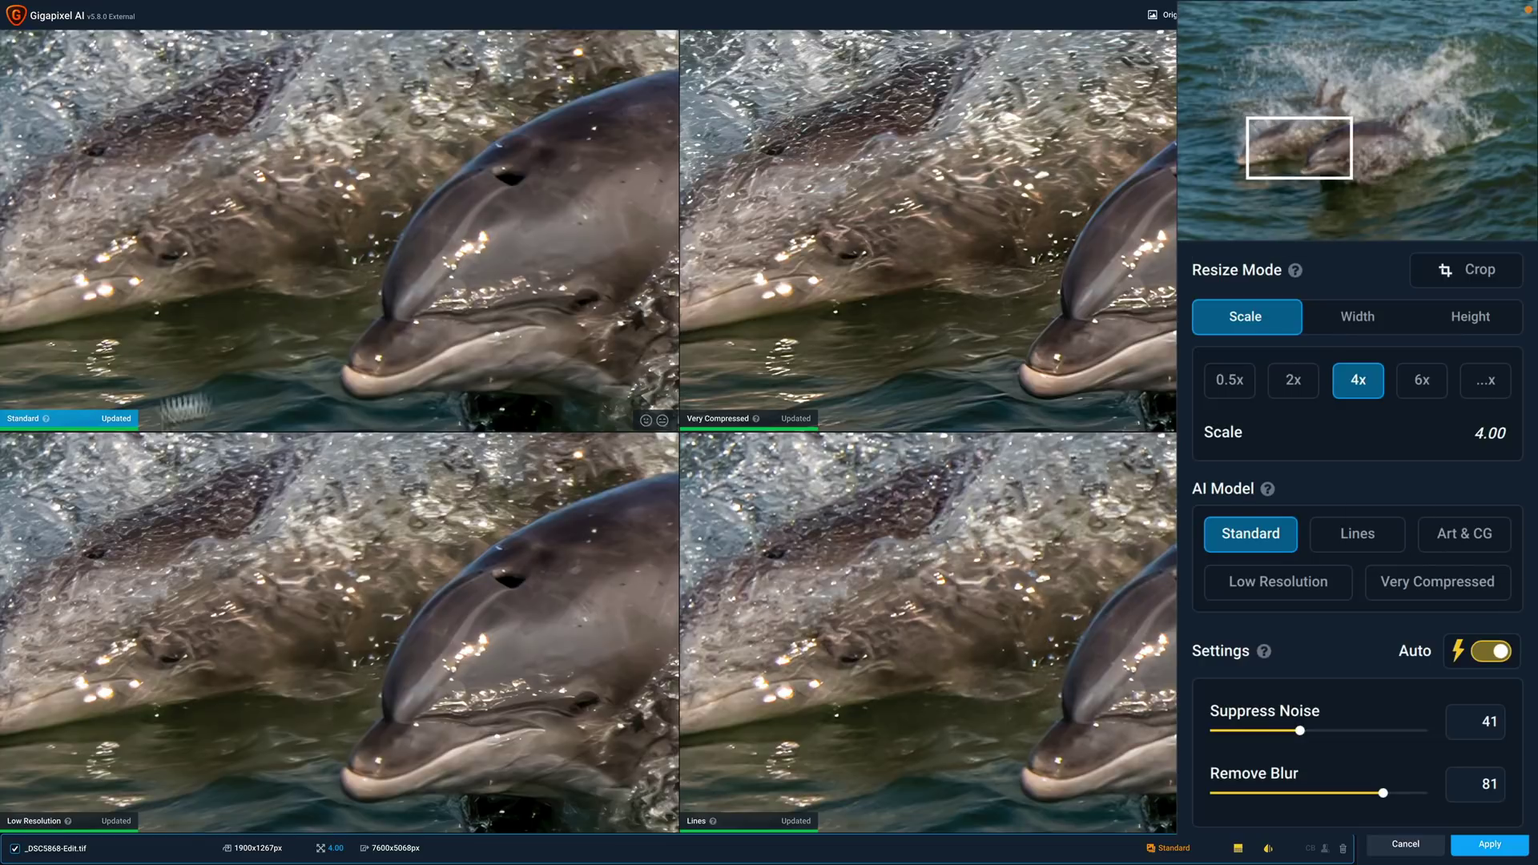
{"action": "left_click", "coordinate": [1210, 15]}
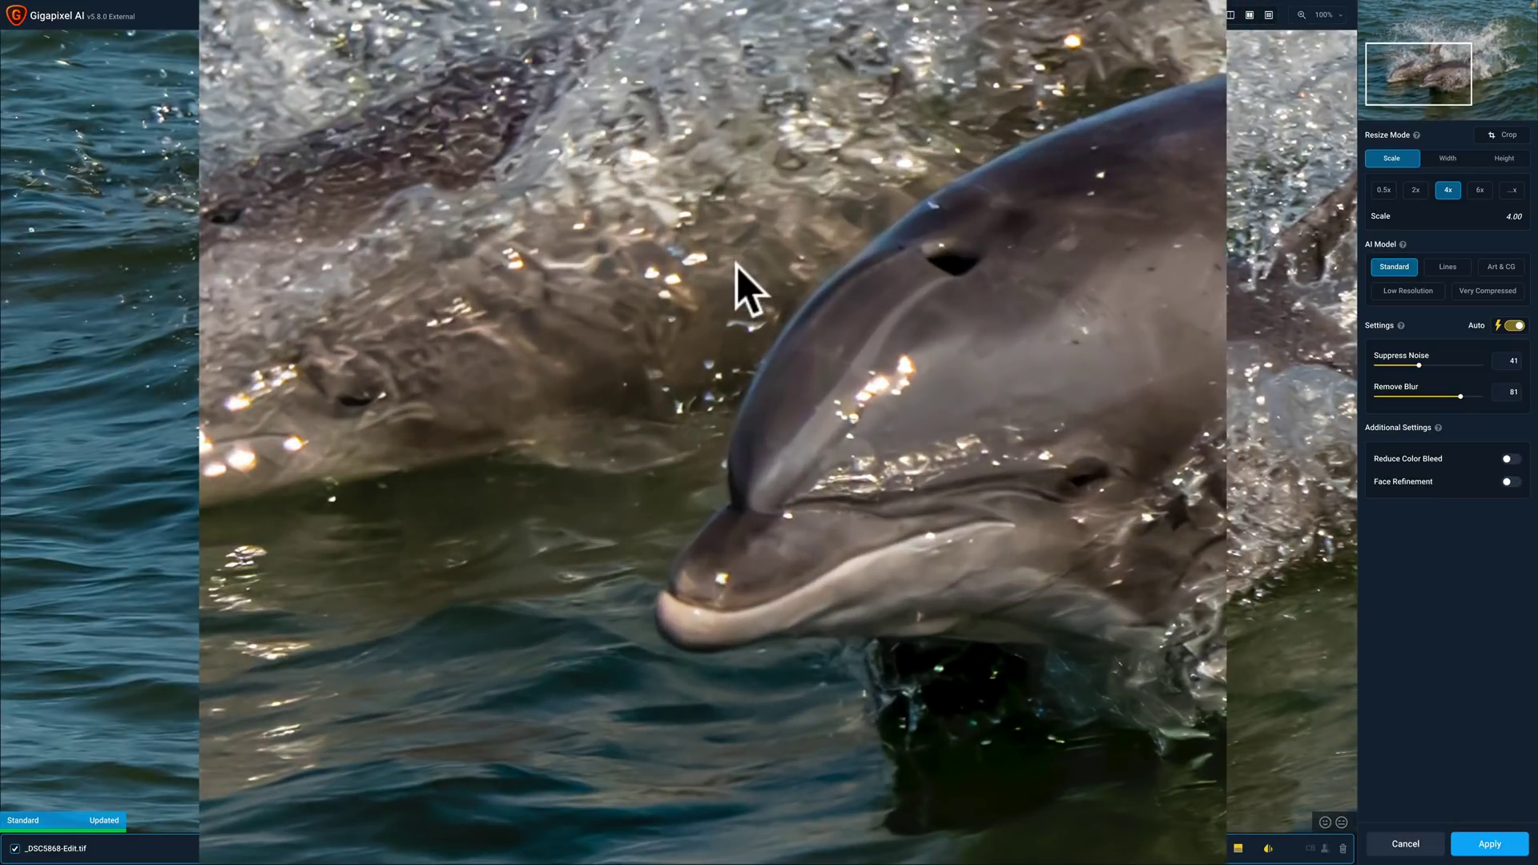
Compare the preview against the original, then apply the 4x Standard upscale to 7600x5068px
{"action": "left_click", "coordinate": [736, 269]}
{"action": "left_click", "coordinate": [737, 269]}
{"action": "left_click", "coordinate": [737, 269]}
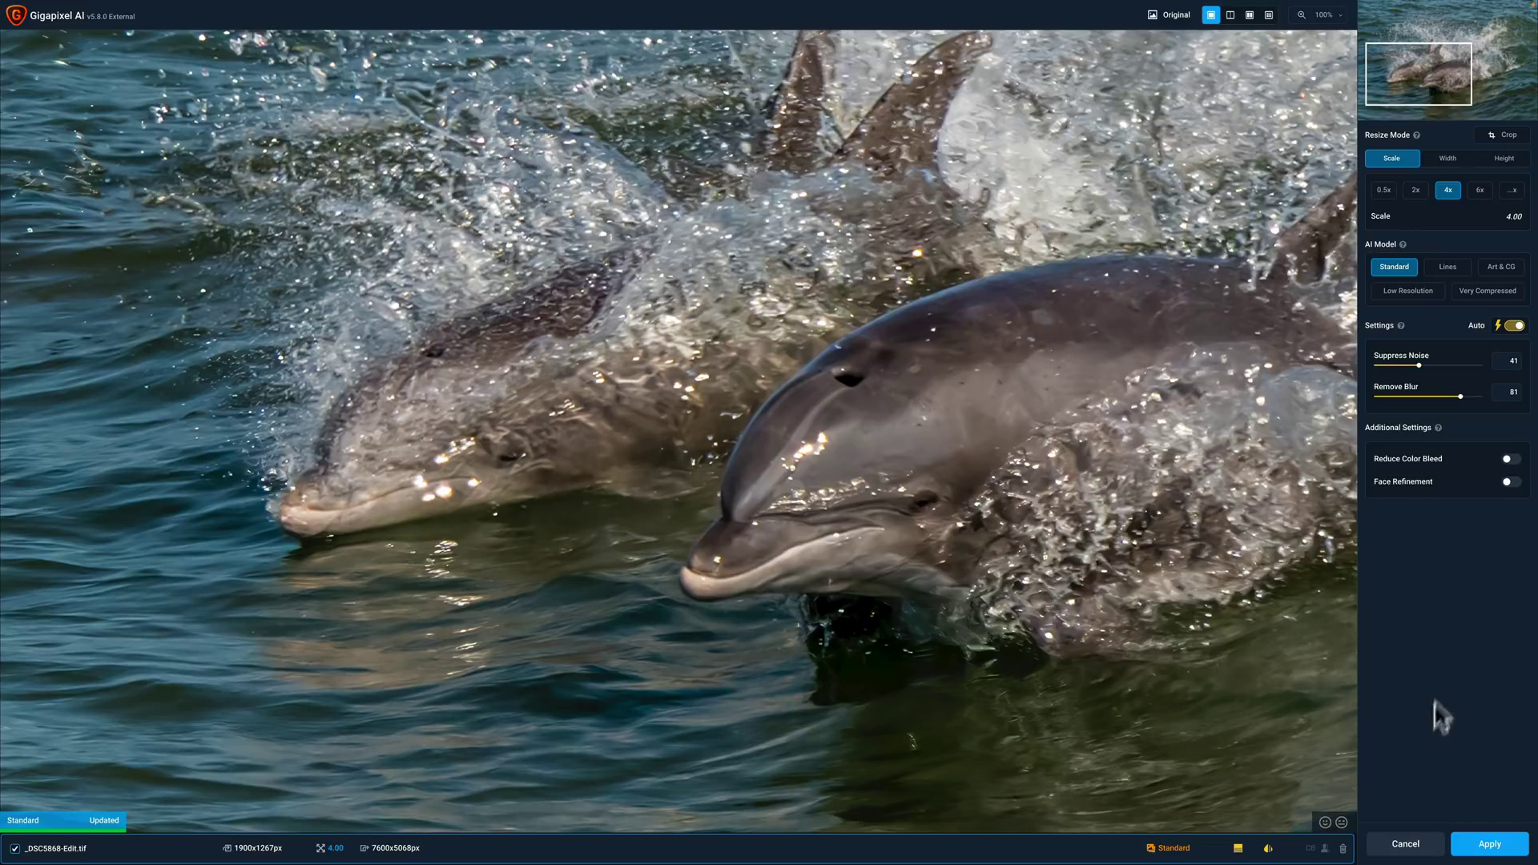
{"action": "left_click", "coordinate": [1485, 849]}
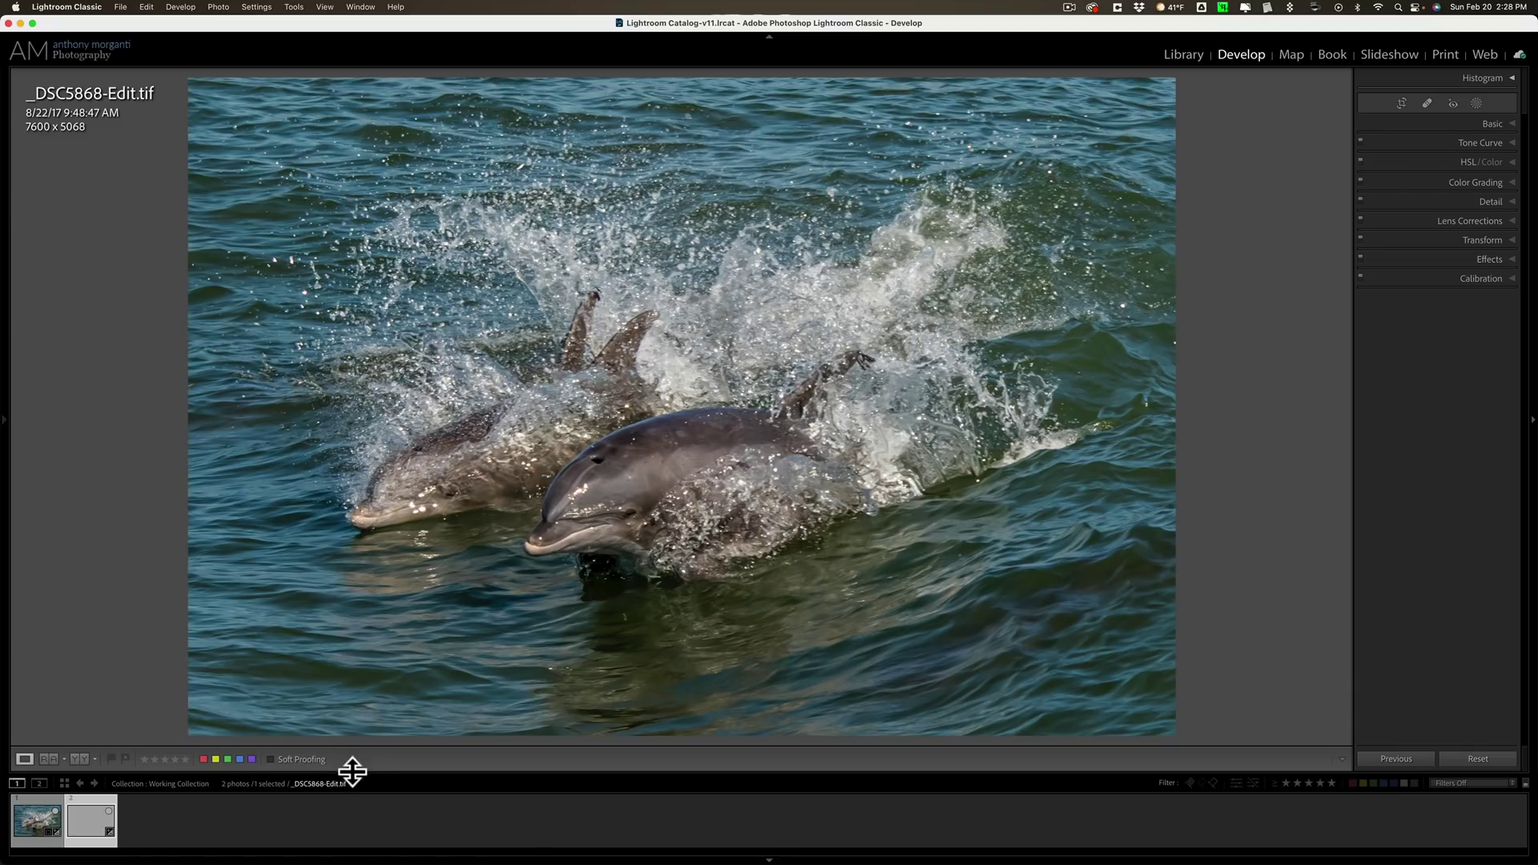
Enlarge the filmstrip and alternate between the 1900 x 1266 NEF and 7600 x 5068 TIFF, ending on the TIFF
{"action": "left_click_drag", "start_coordinate": [352, 771], "coordinate": [357, 732]}
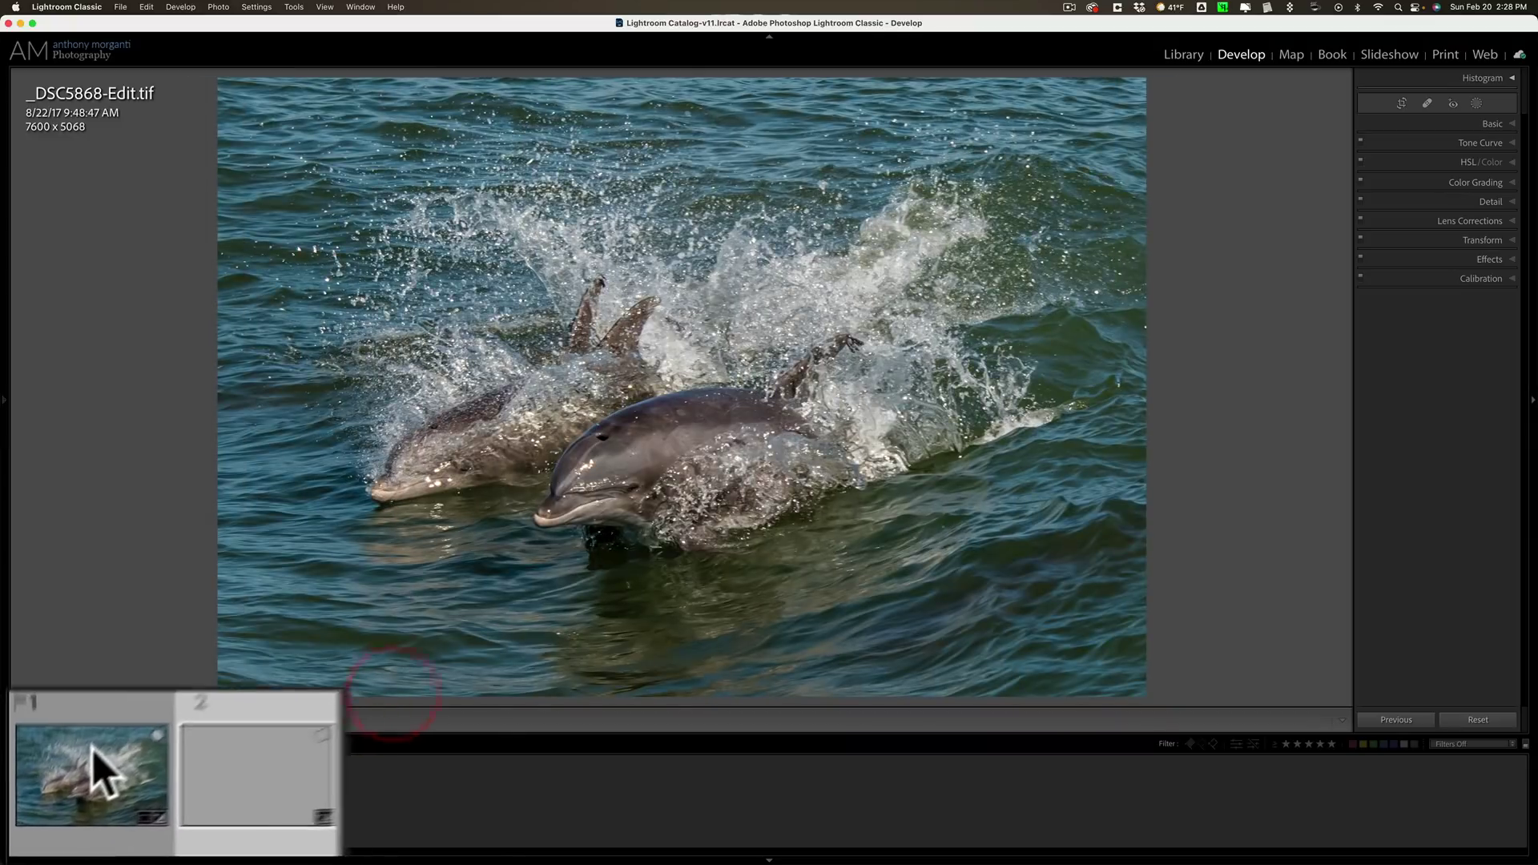
{"action": "left_click", "coordinate": [56, 787]}
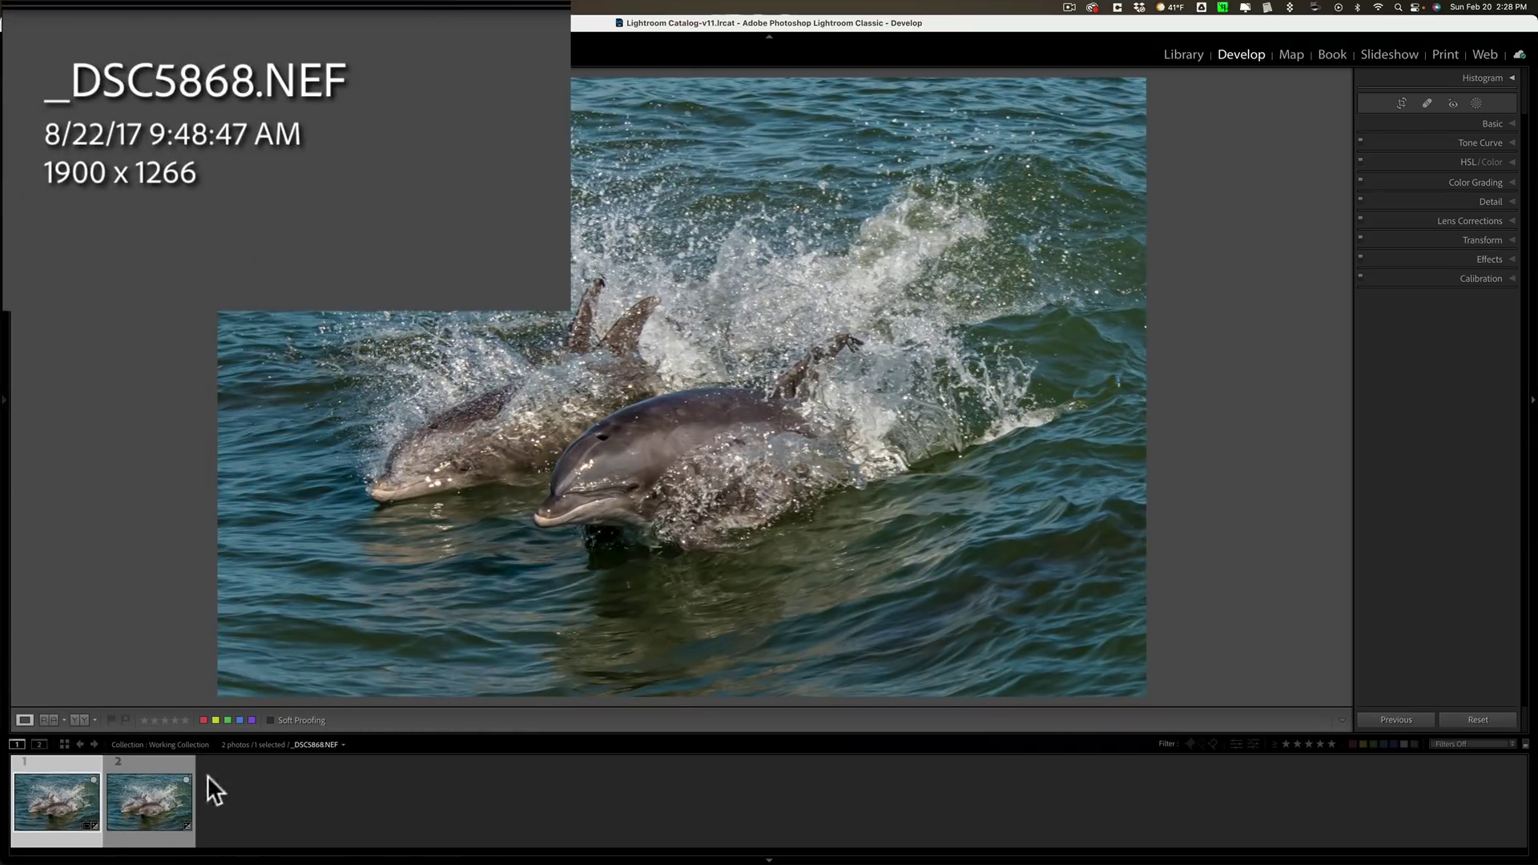
{"action": "left_click", "coordinate": [152, 799]}
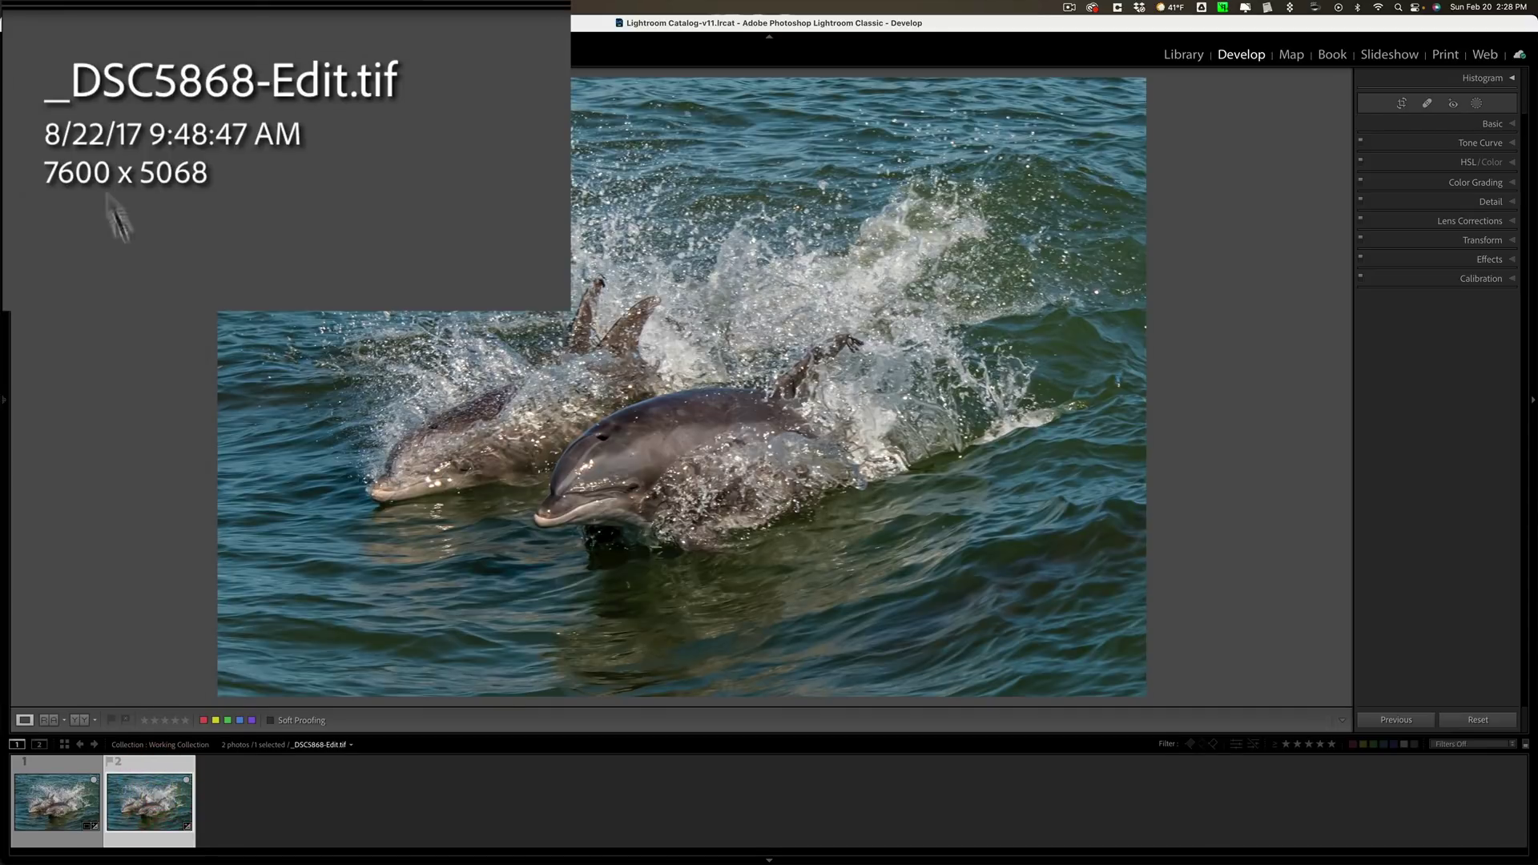
{"action": "left_click", "coordinate": [58, 786]}
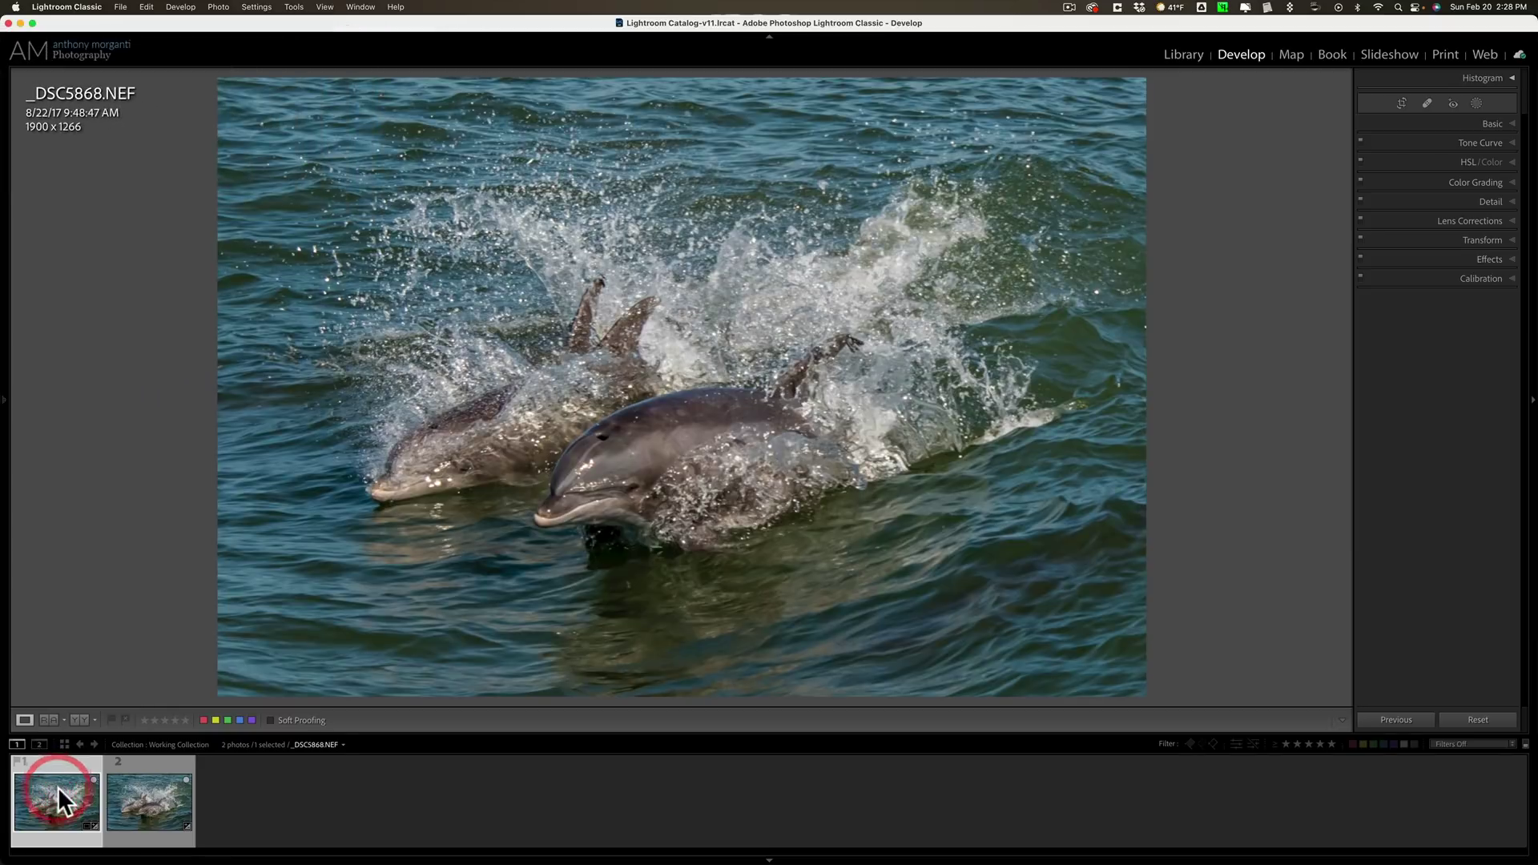
{"action": "left_click", "coordinate": [133, 790]}
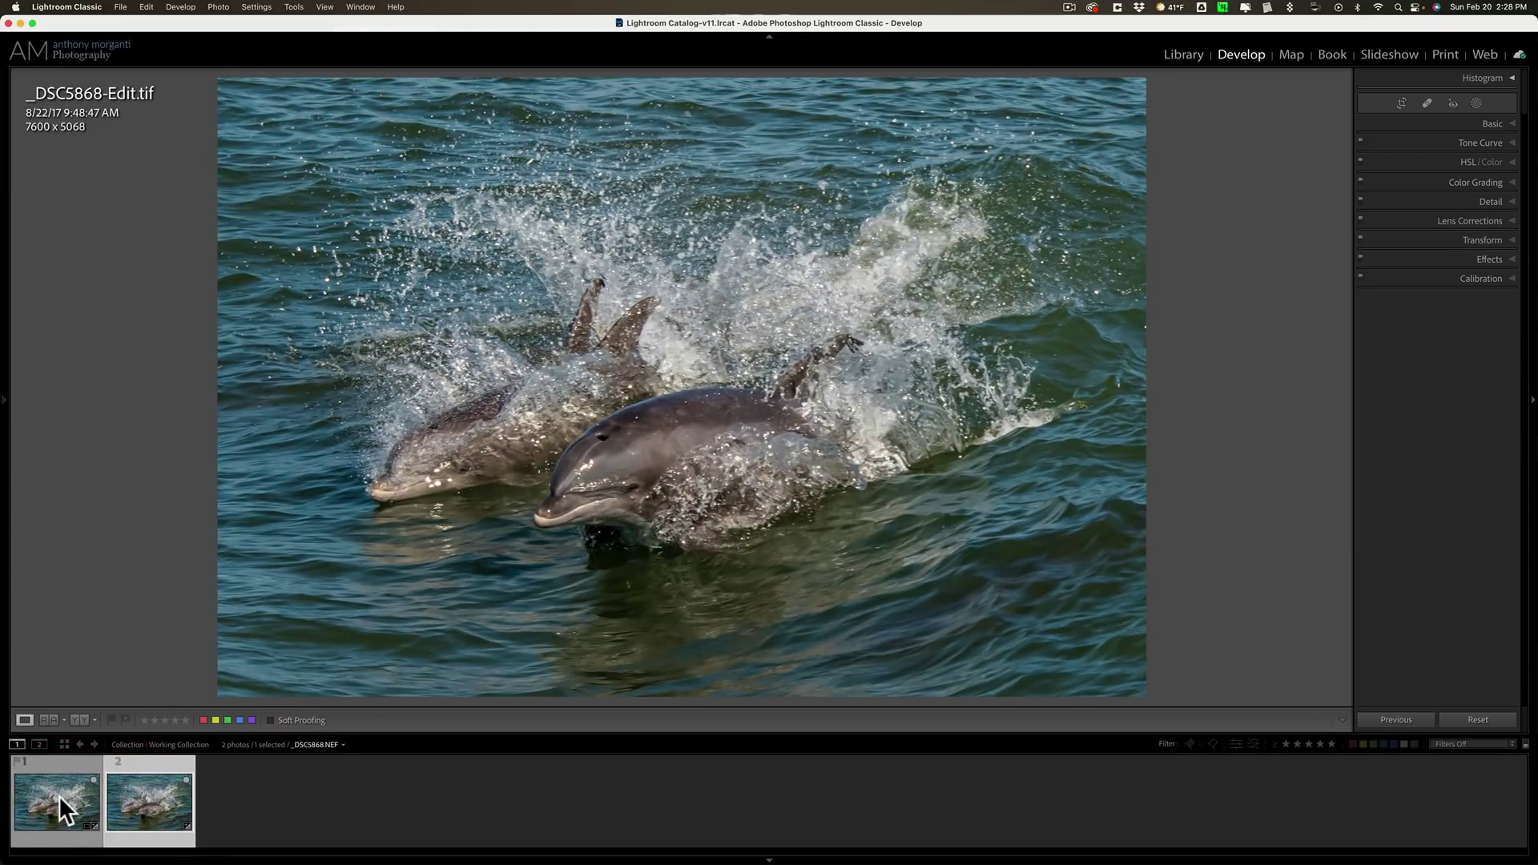
{"action": "left_click", "coordinate": [60, 795]}
{"action": "left_click", "coordinate": [136, 793]}
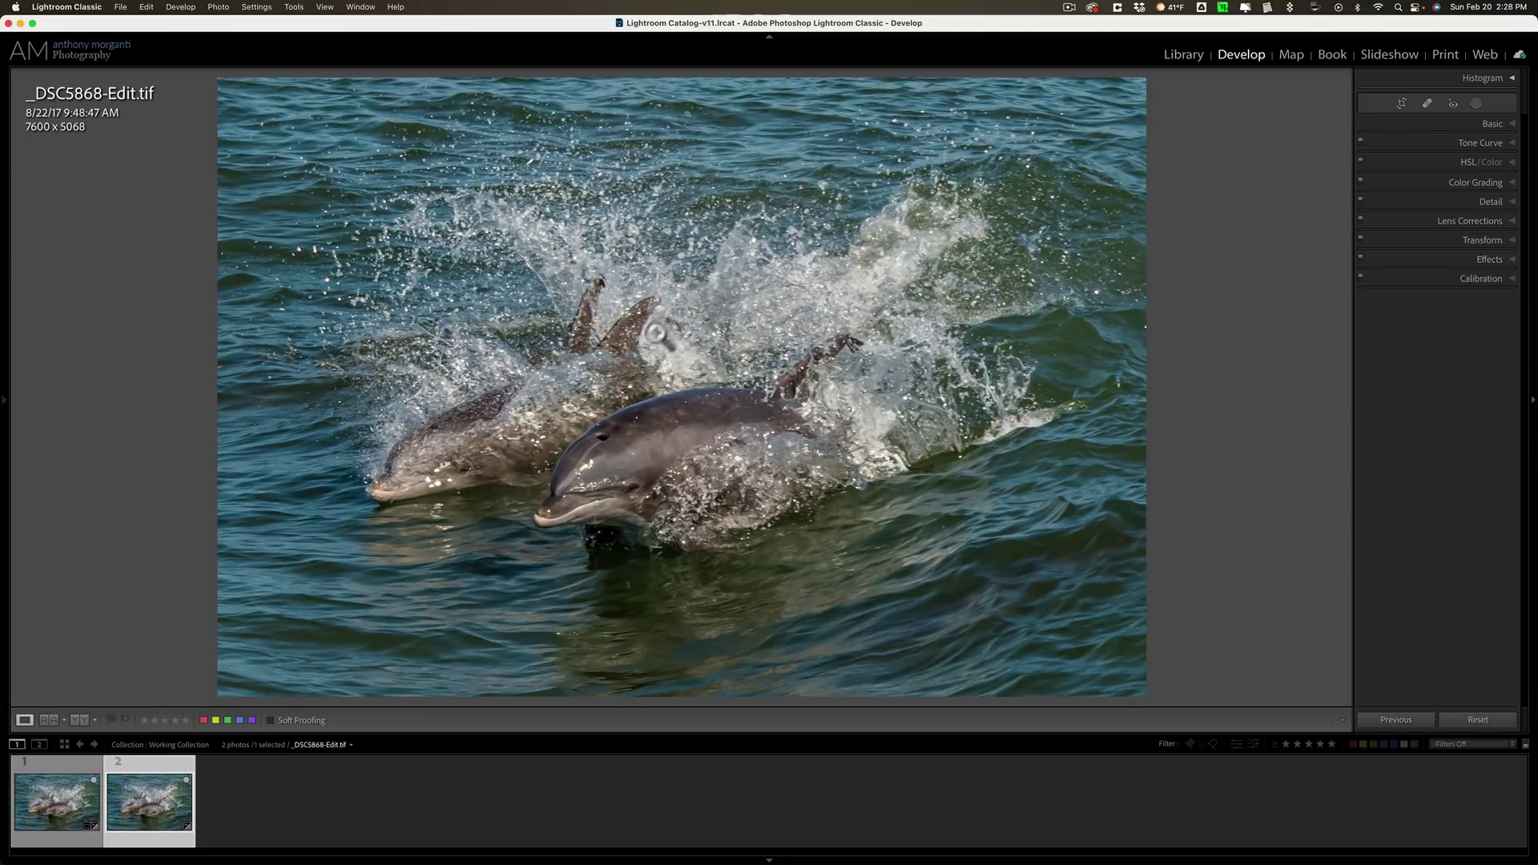
Send the upscaled TIFF to Topaz Sharpen AI as a copy with Lightroom adjustments
{"action": "right_click", "coordinate": [673, 200]}
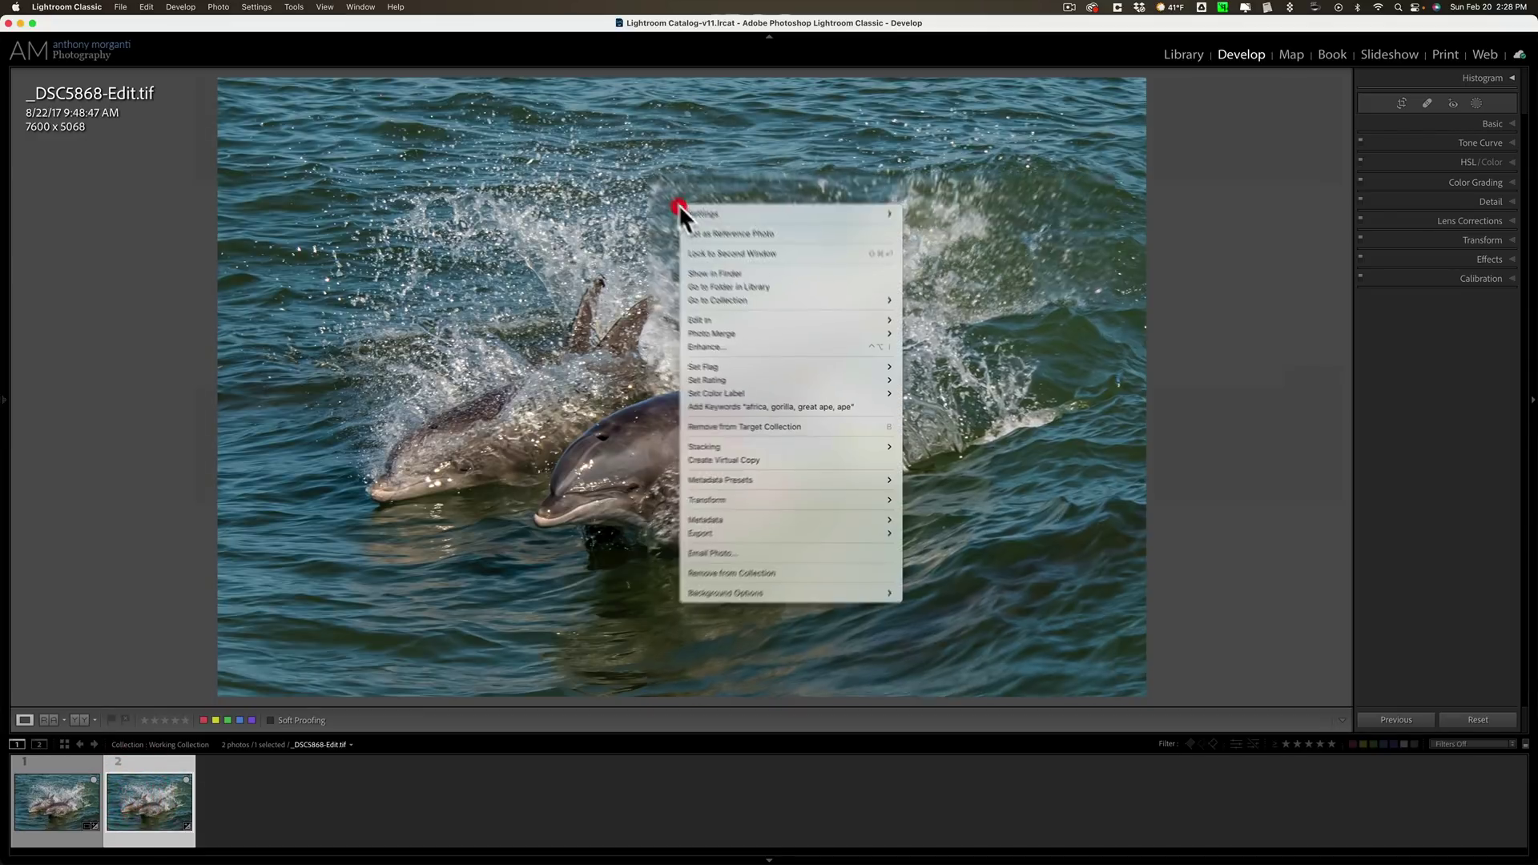
{"action": "mouse_move", "coordinate": [704, 322]}
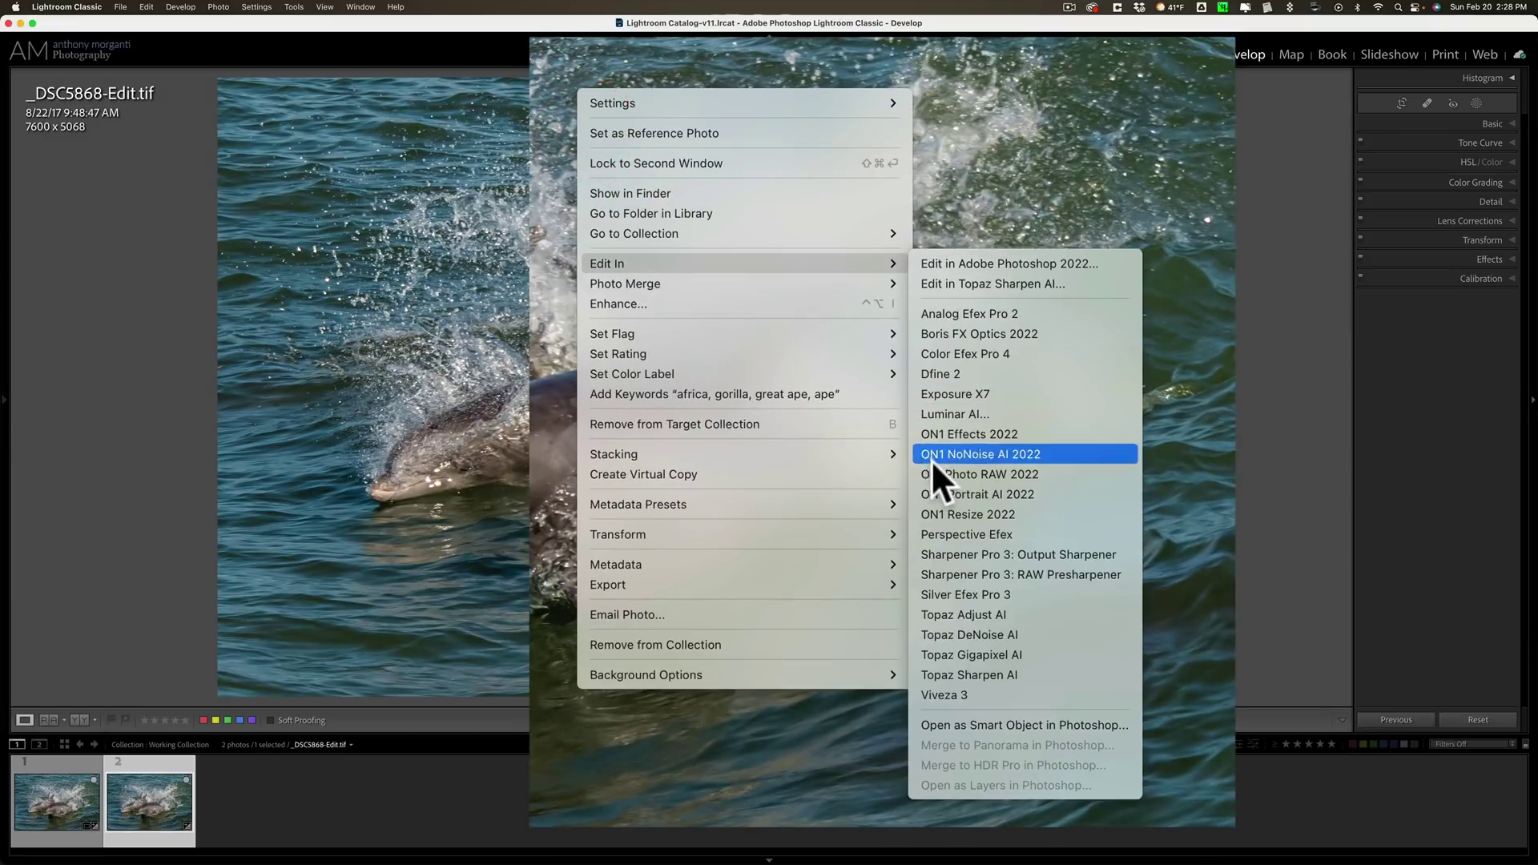
{"action": "left_click", "coordinate": [950, 671]}
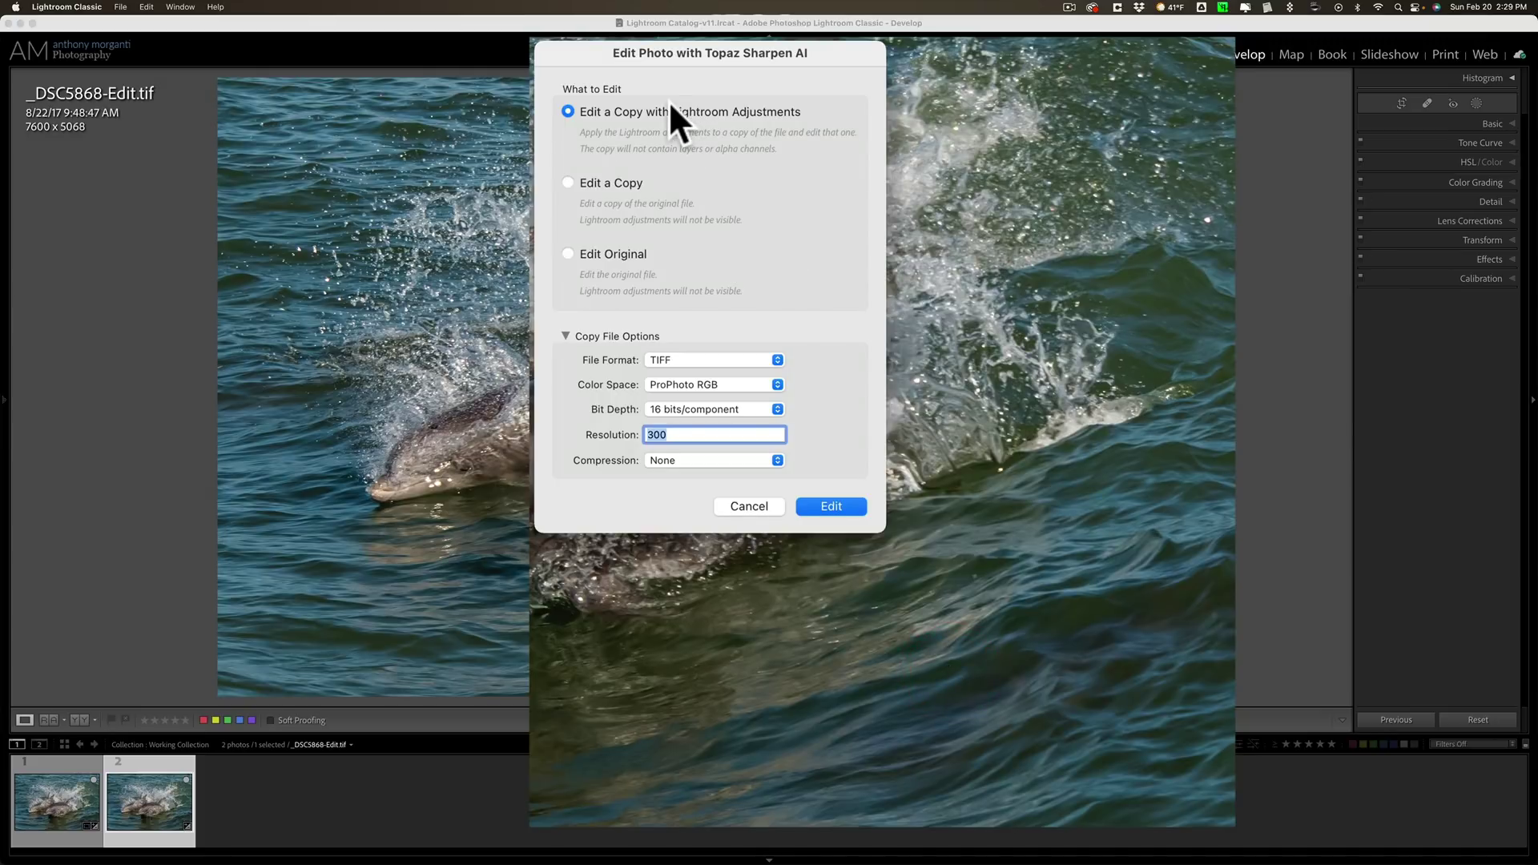
{"action": "left_click", "coordinate": [605, 180]}
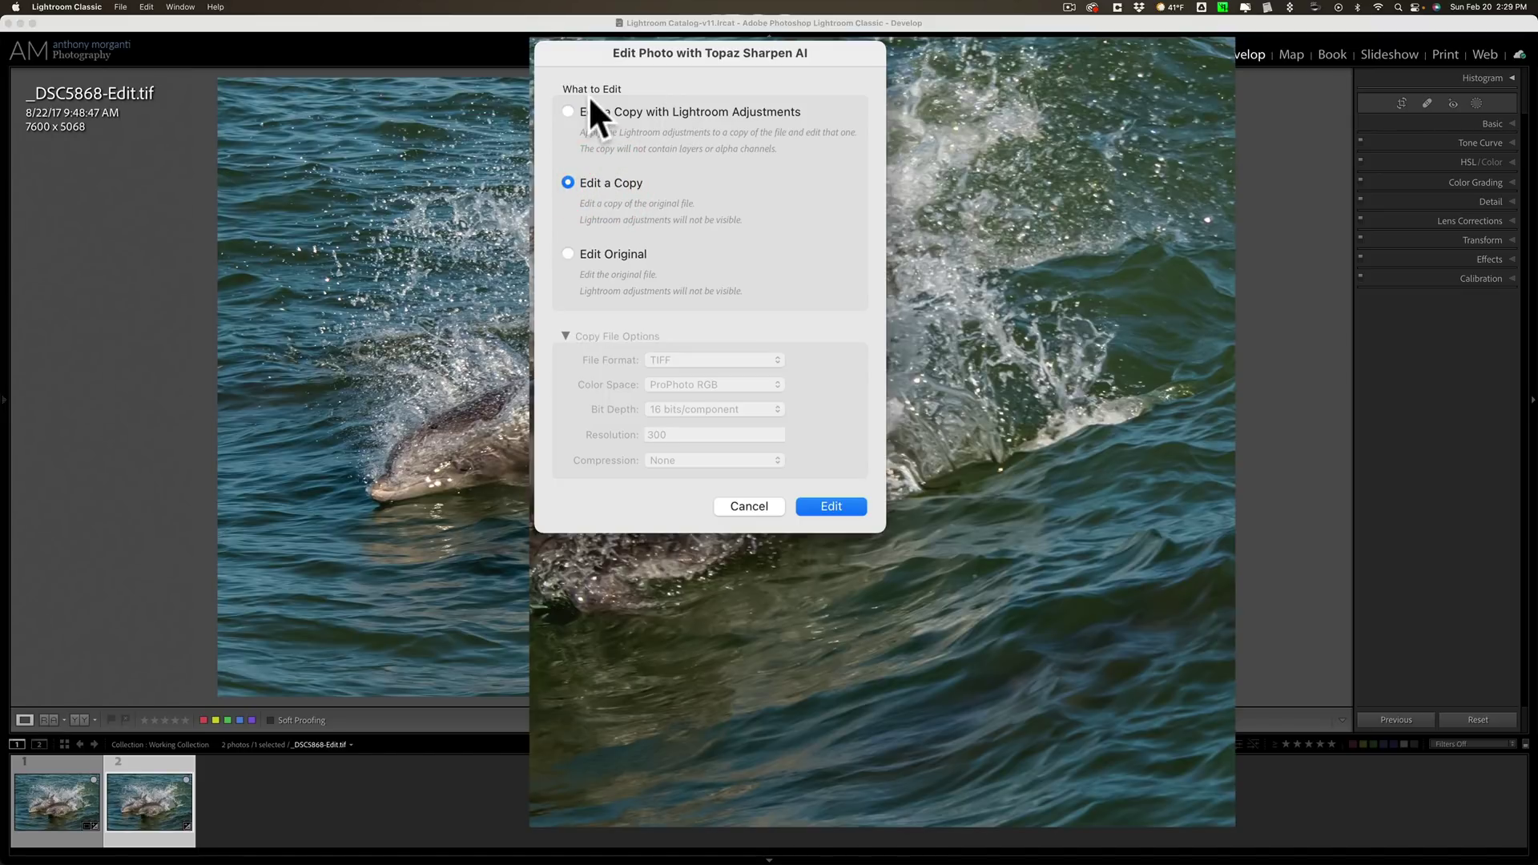
{"action": "left_click", "coordinate": [584, 119]}
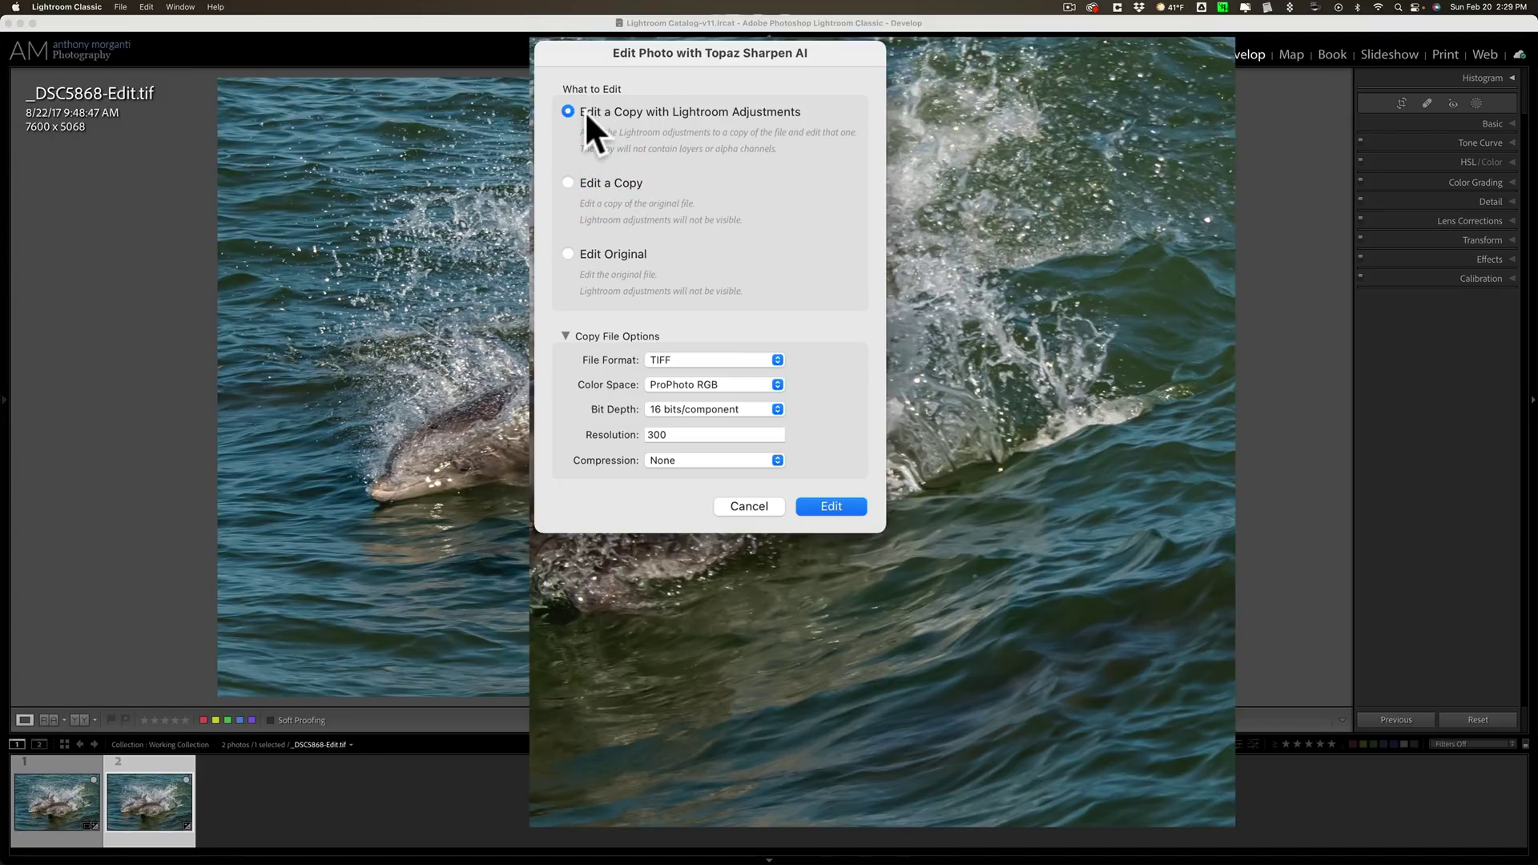
{"action": "left_click", "coordinate": [582, 179]}
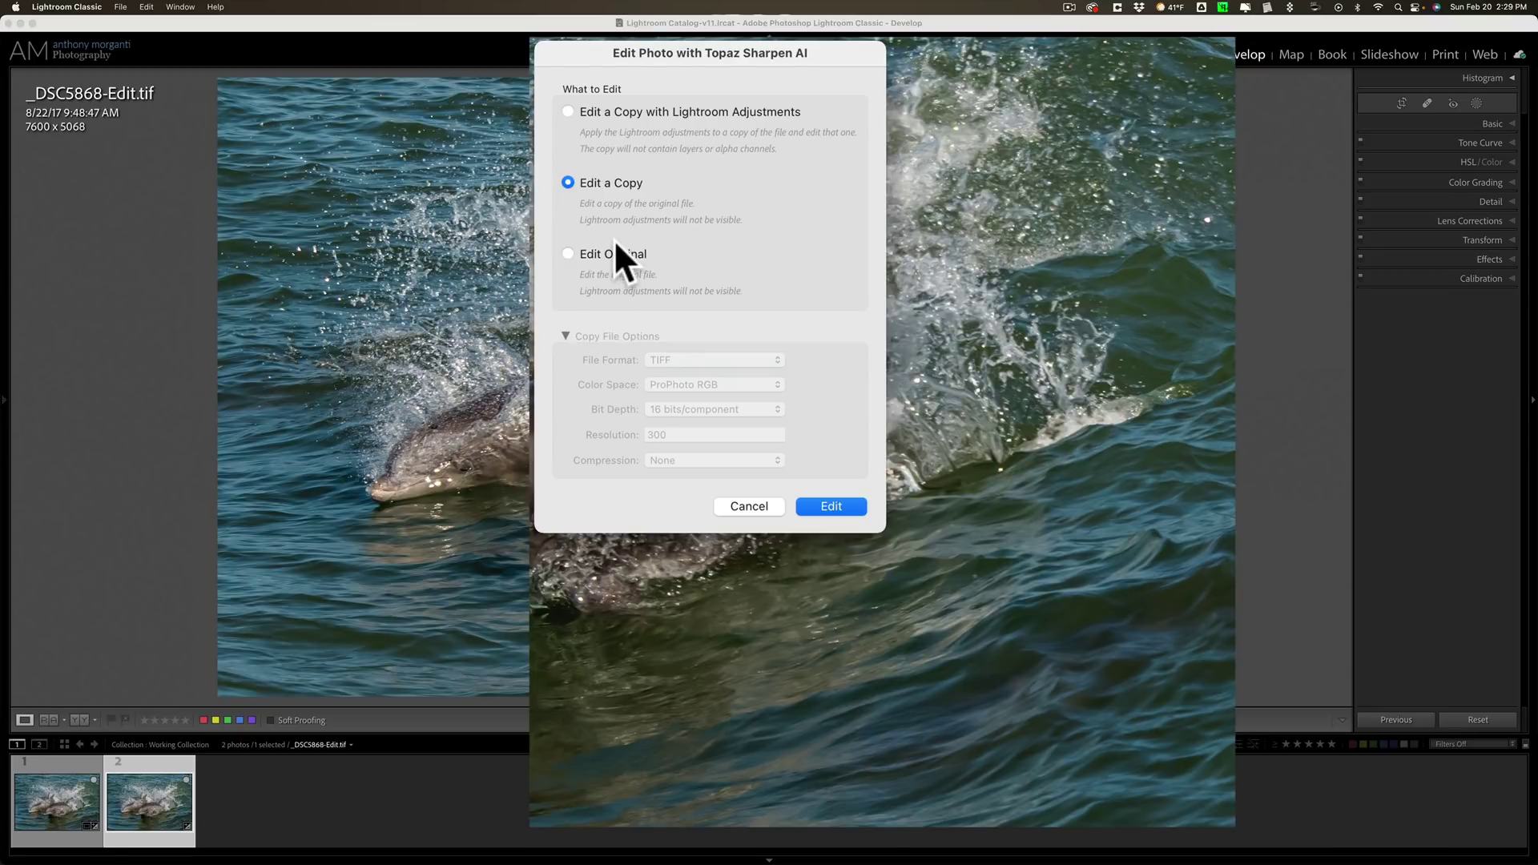
{"action": "left_click", "coordinate": [611, 102]}
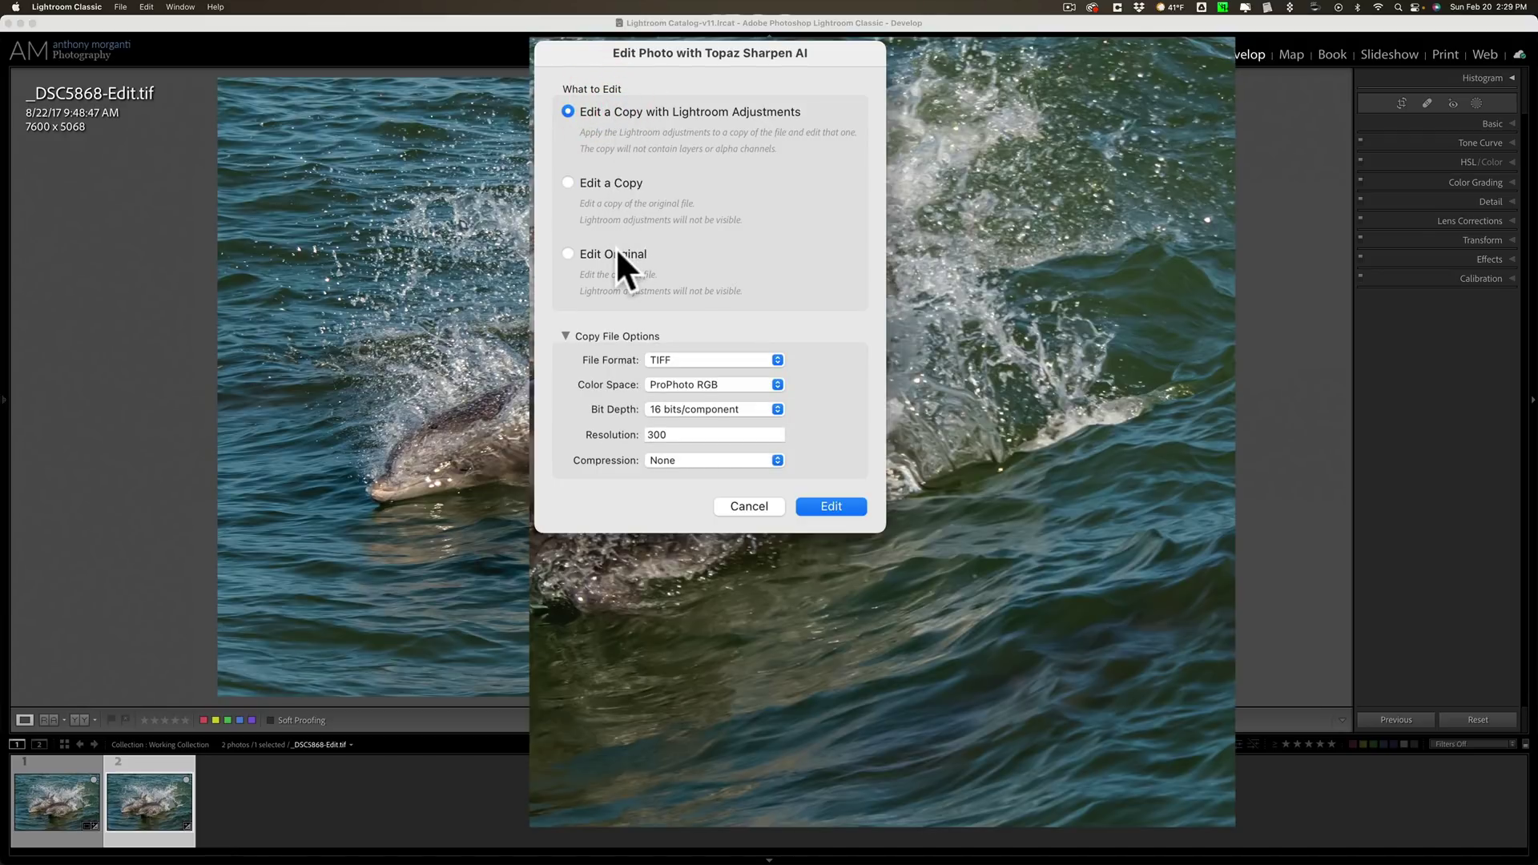
{"action": "left_click", "coordinate": [846, 480]}
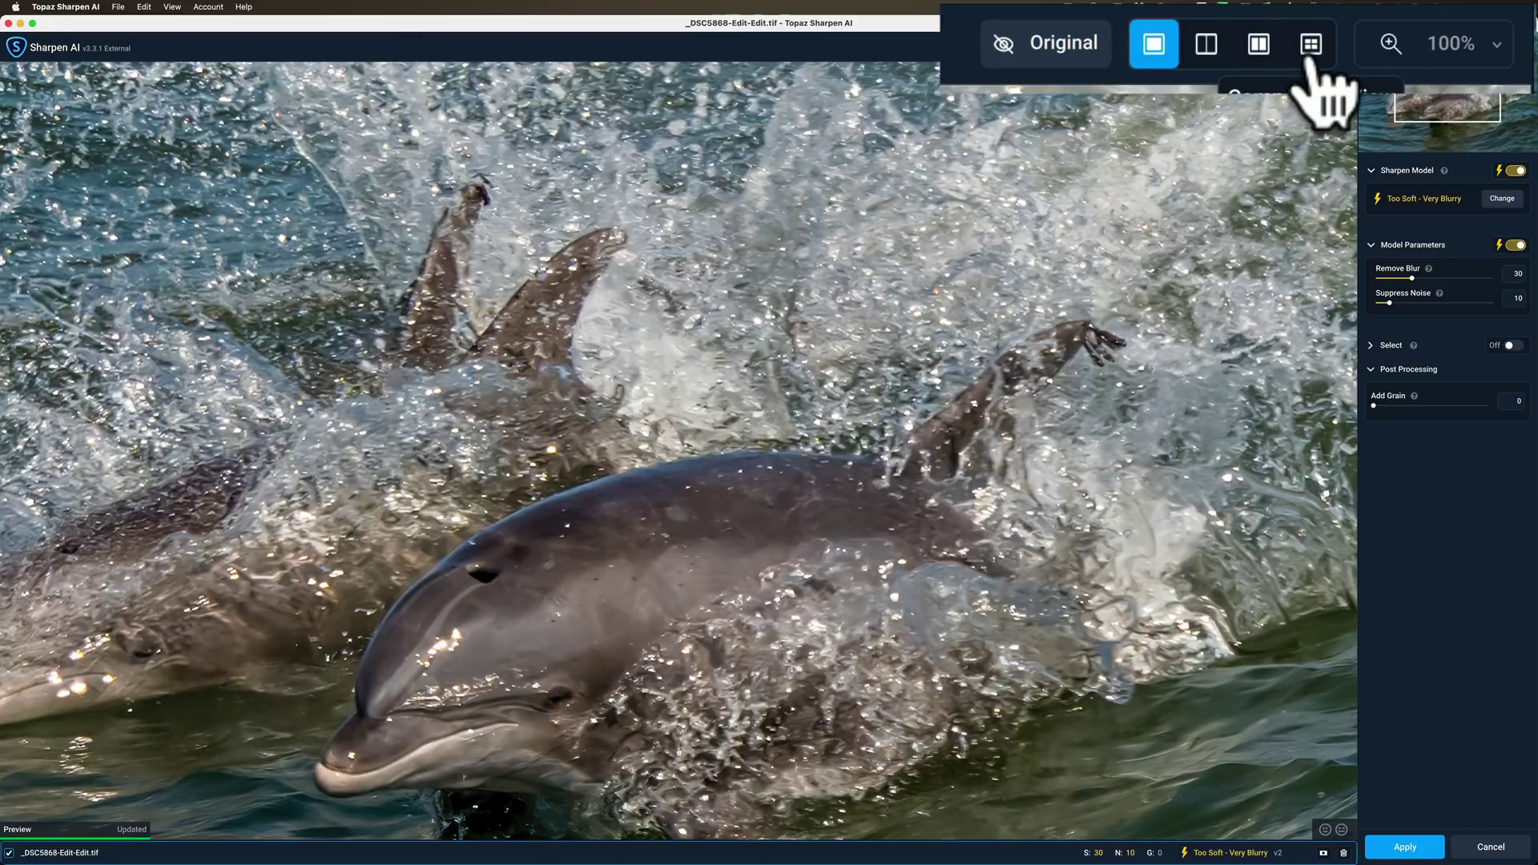
In four-pane view, preview Out of Focus - Normal and Very Noisy on the dolphin's head
{"action": "left_click", "coordinate": [1275, 47]}
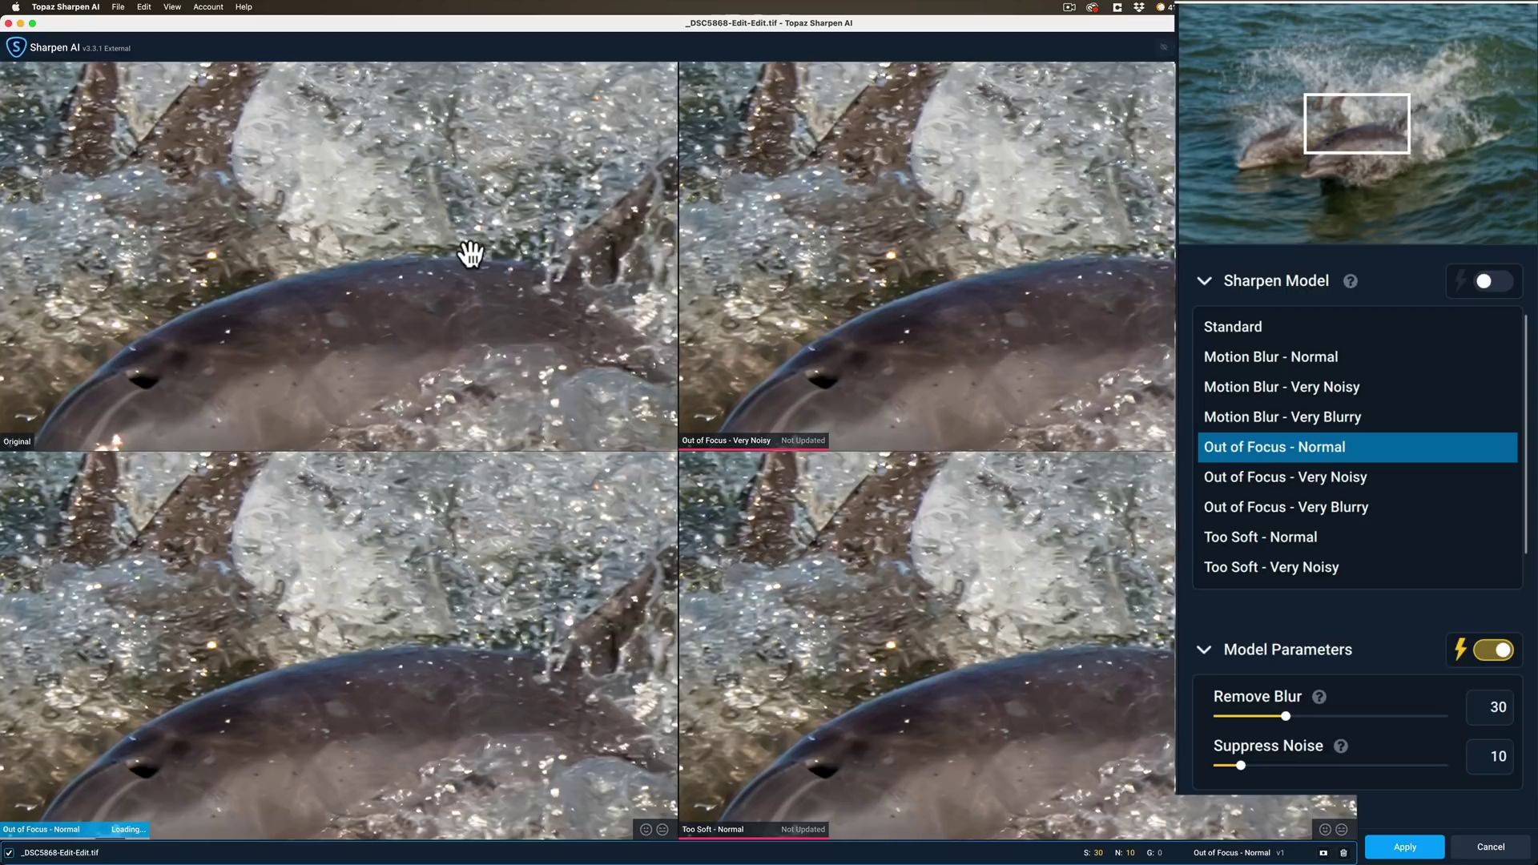
{"action": "left_click", "coordinate": [468, 251]}
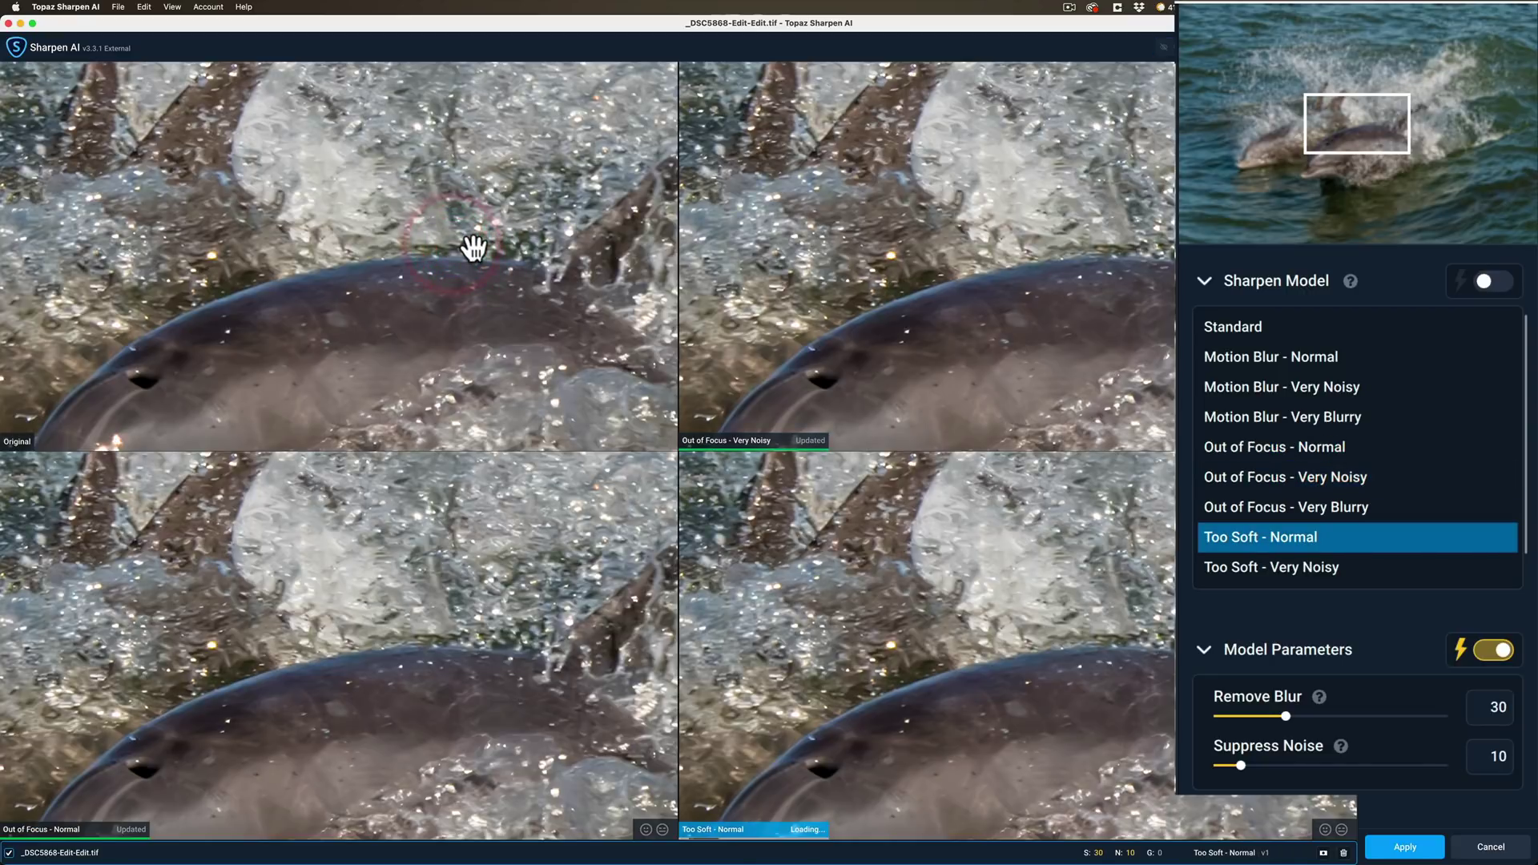
{"action": "left_click", "coordinate": [808, 260]}
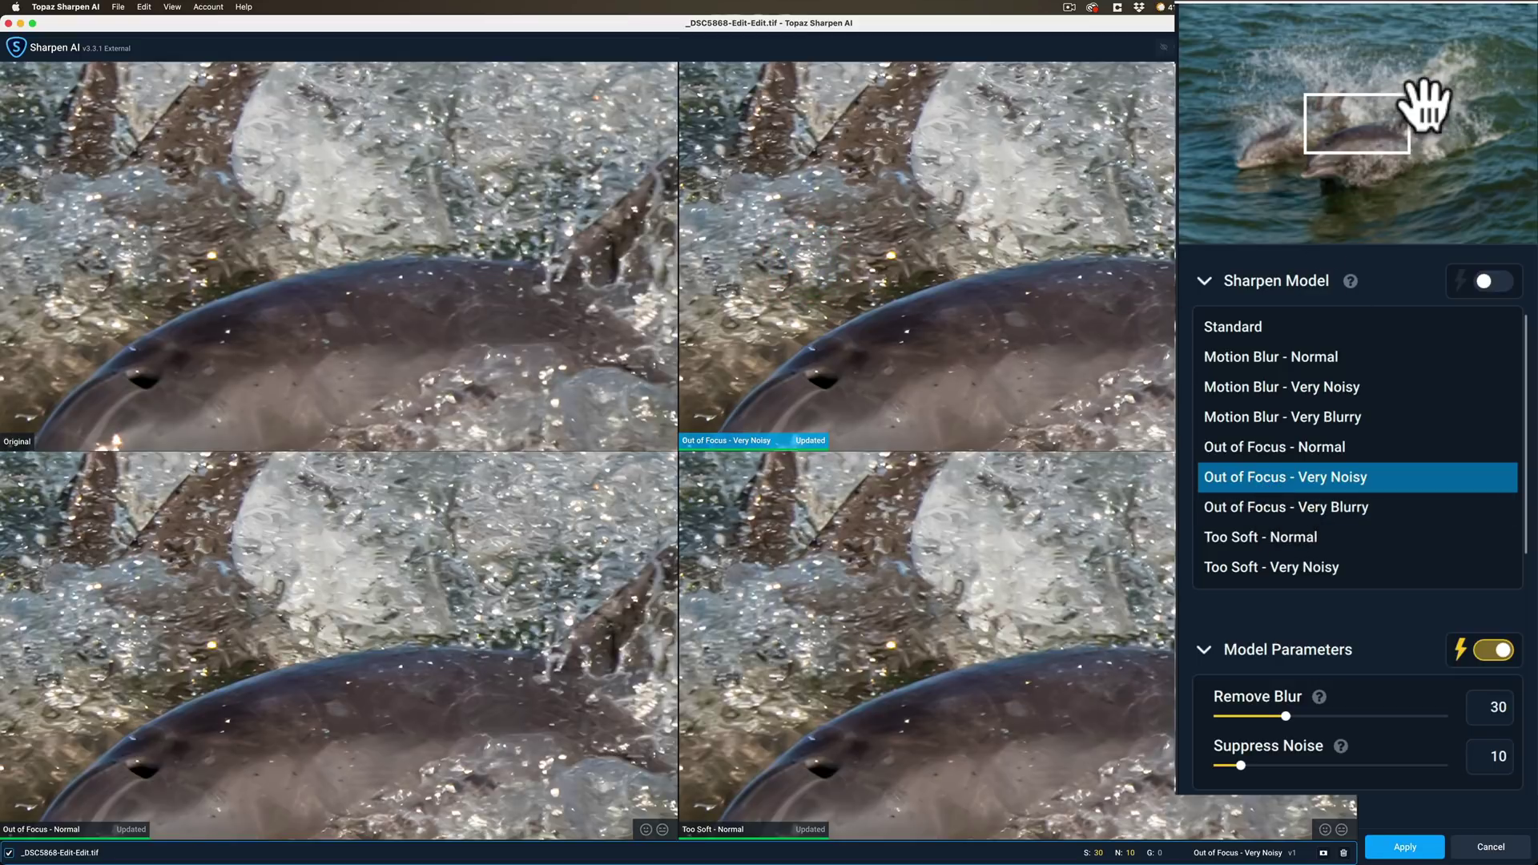
{"action": "left_click_drag", "start_coordinate": [1390, 127], "coordinate": [1312, 150]}
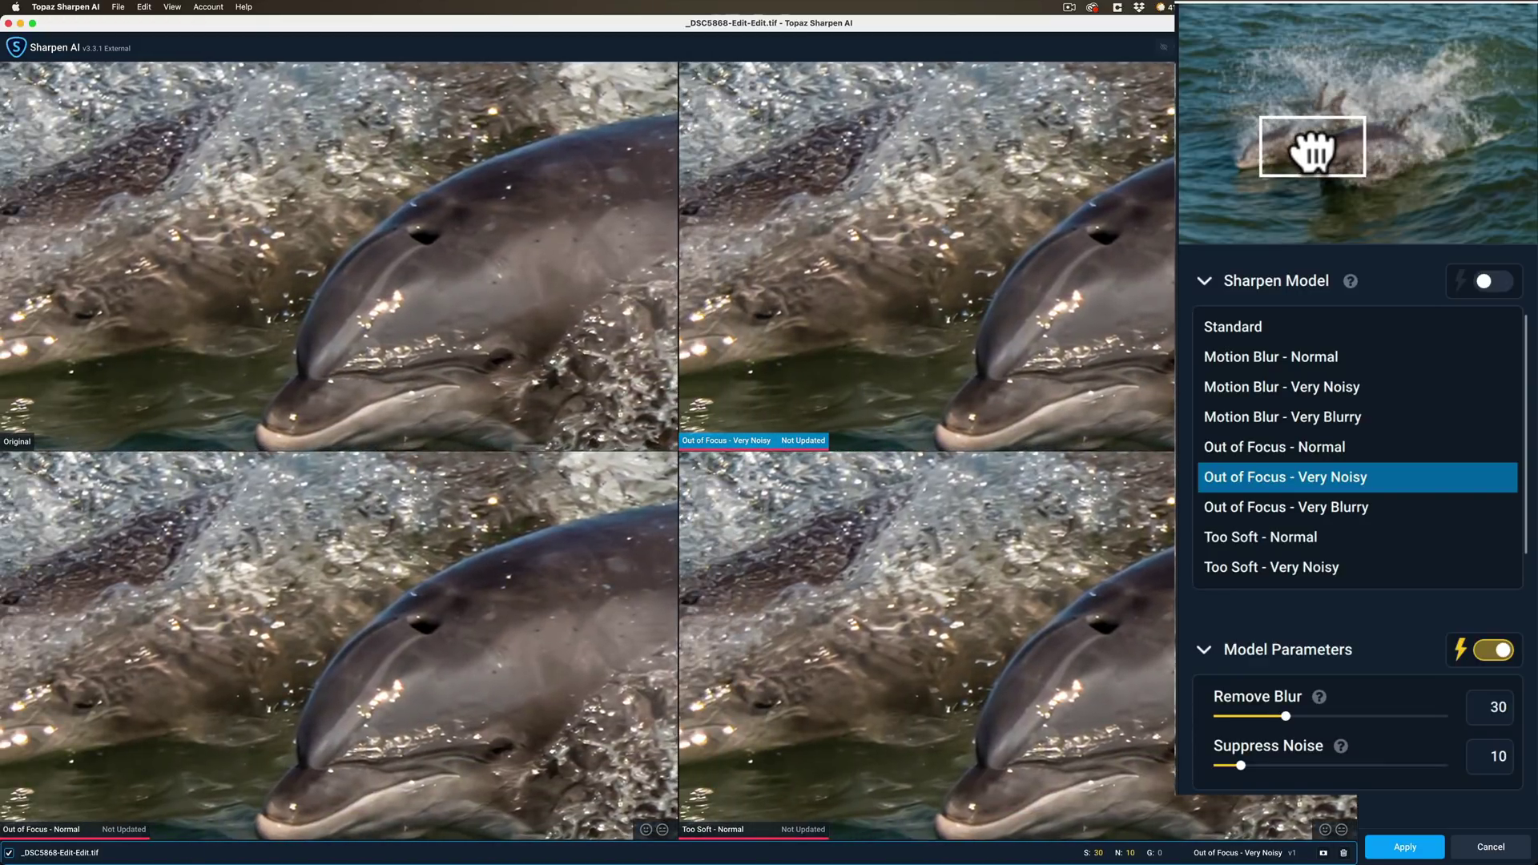
{"action": "left_click", "coordinate": [1422, 106]}
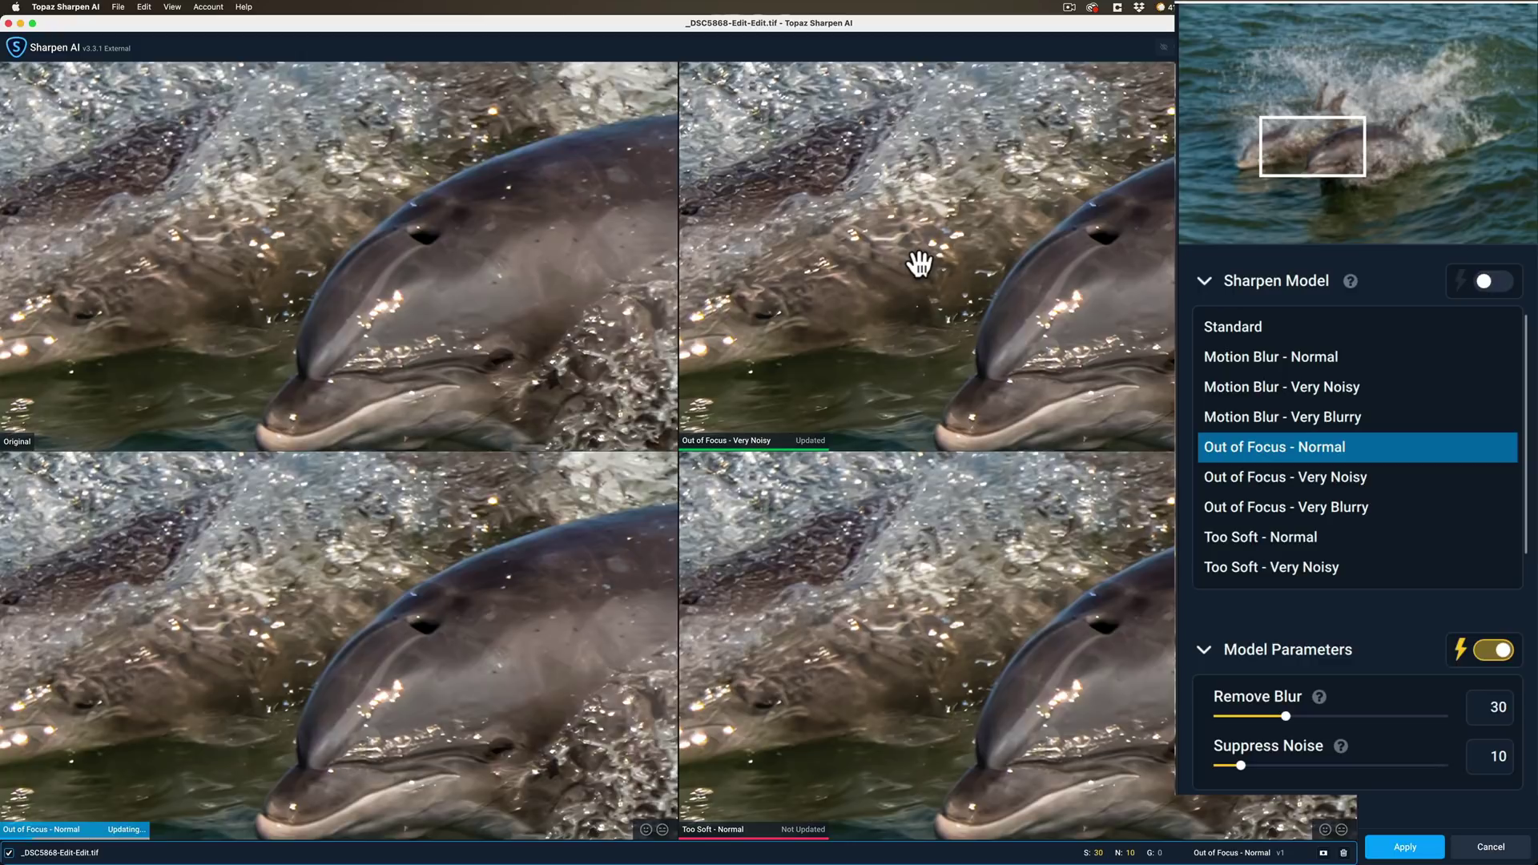
Try Out of Focus - Very Noisy and Too Soft - Normal, keeping Too Soft - Normal in single view
{"action": "left_click", "coordinate": [393, 609]}
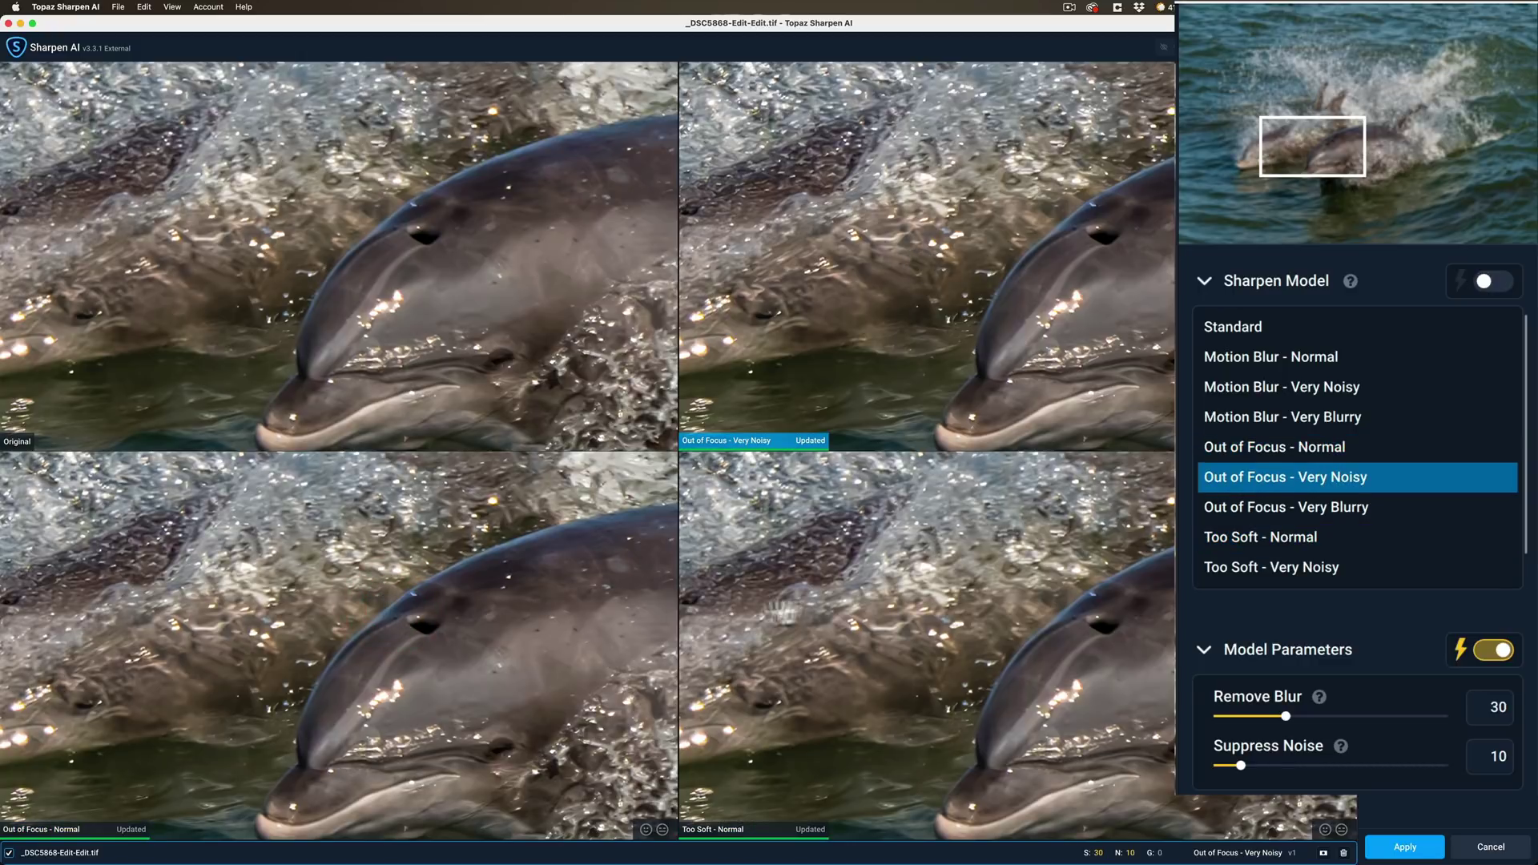
{"action": "left_click", "coordinate": [868, 600]}
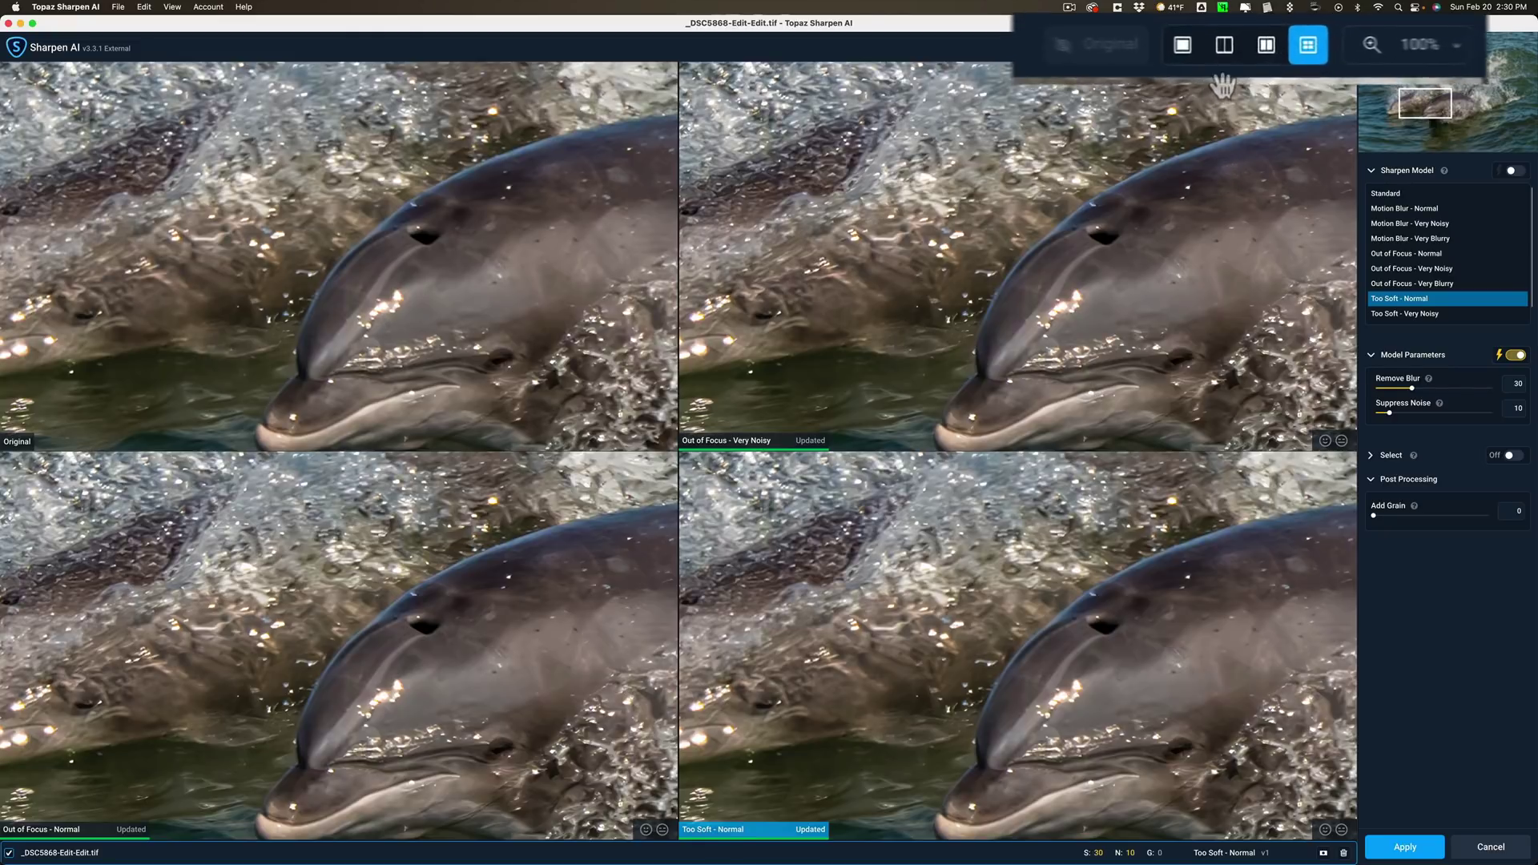
{"action": "left_click", "coordinate": [1174, 47]}
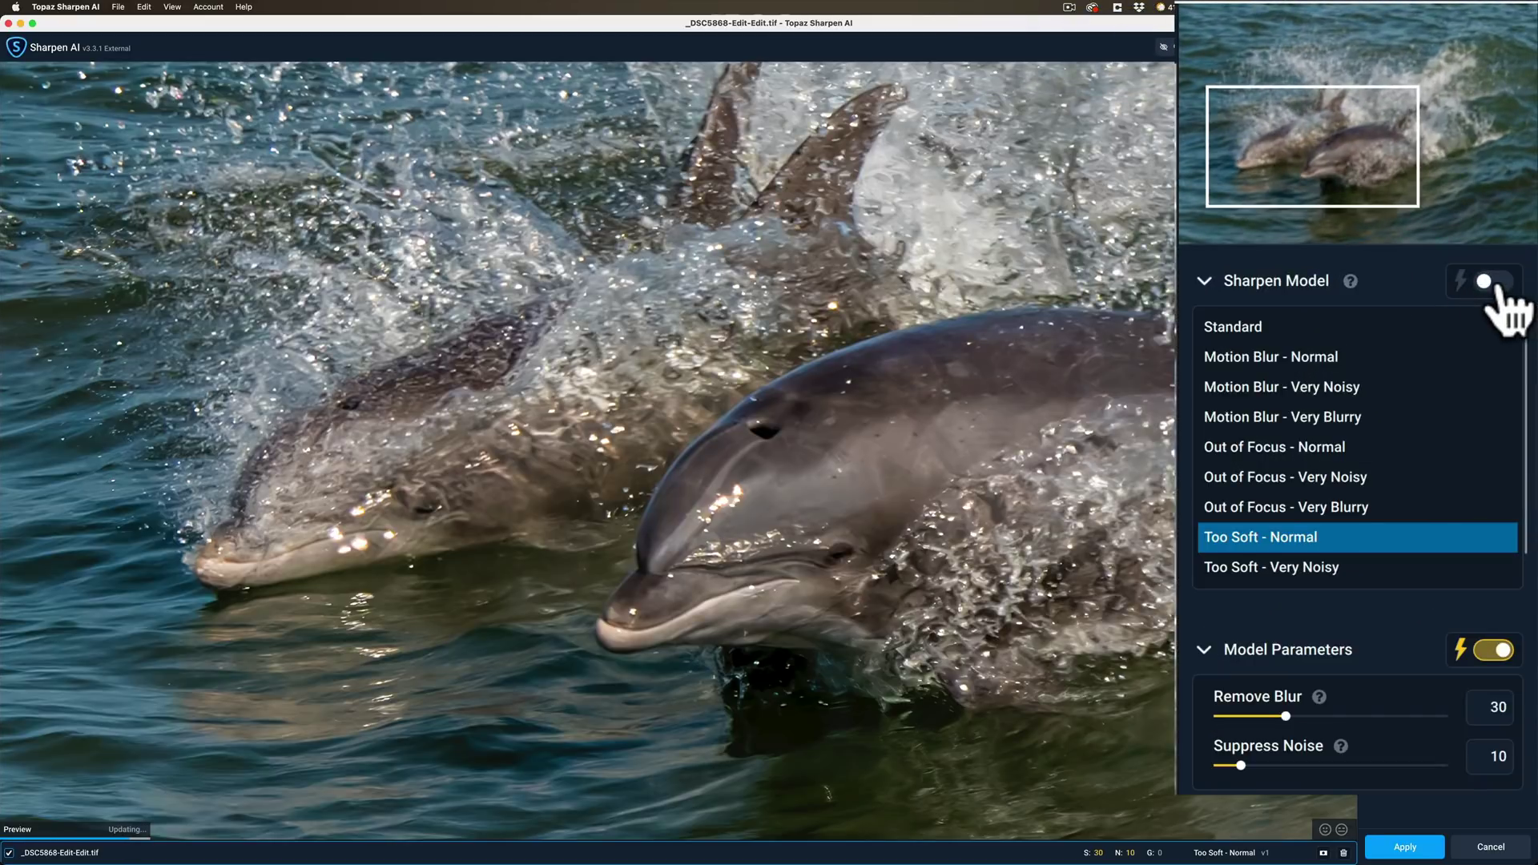
Auto-select the sharpening model (Too Soft - Very Blurry), then flip between original and sharpened previews three times
{"action": "left_click", "coordinate": [1494, 282]}
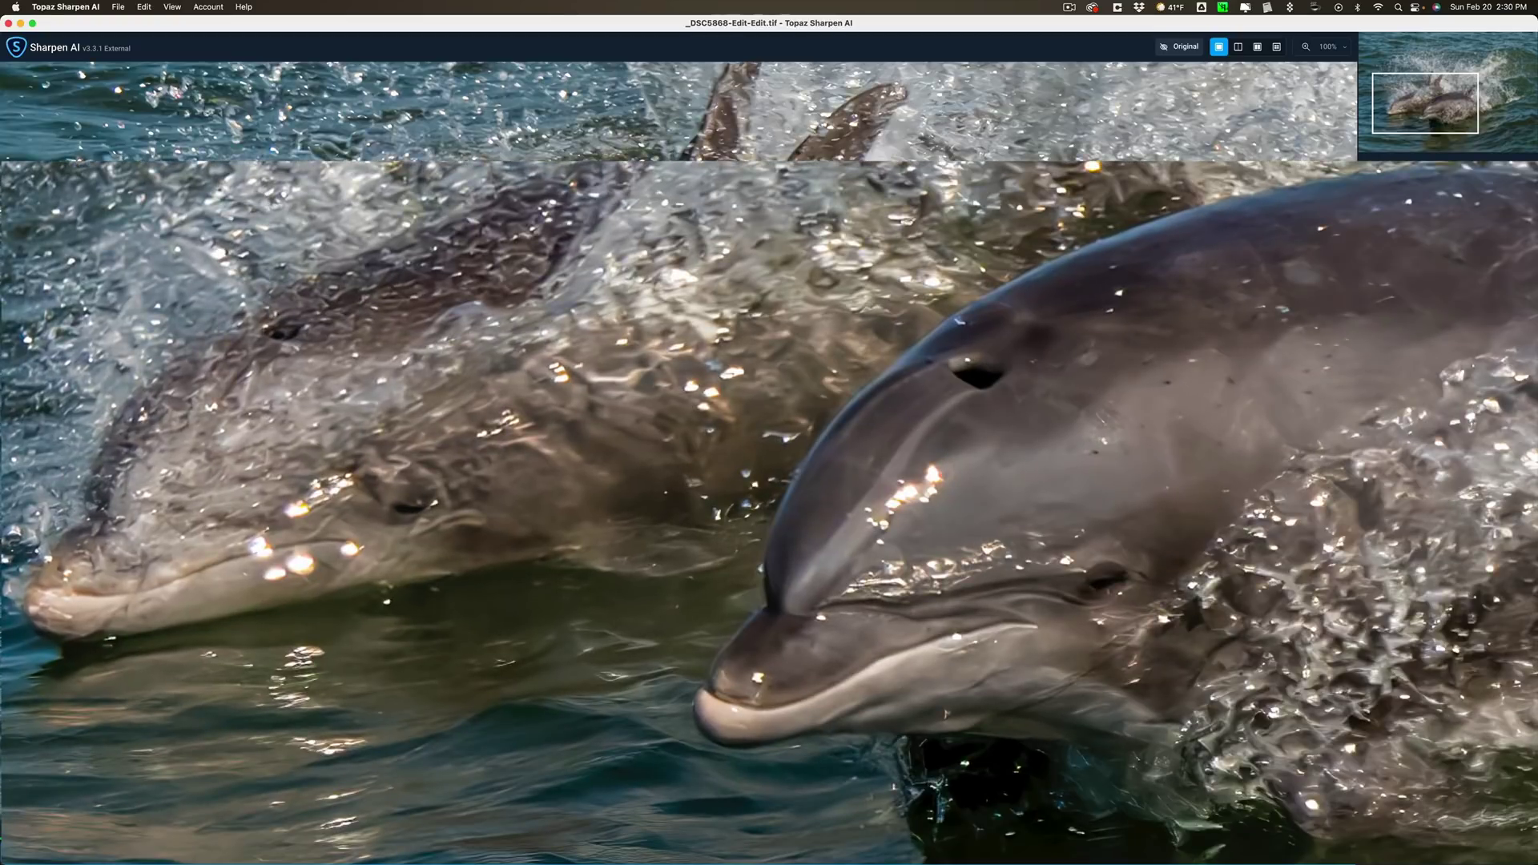
{"action": "left_click", "coordinate": [945, 713]}
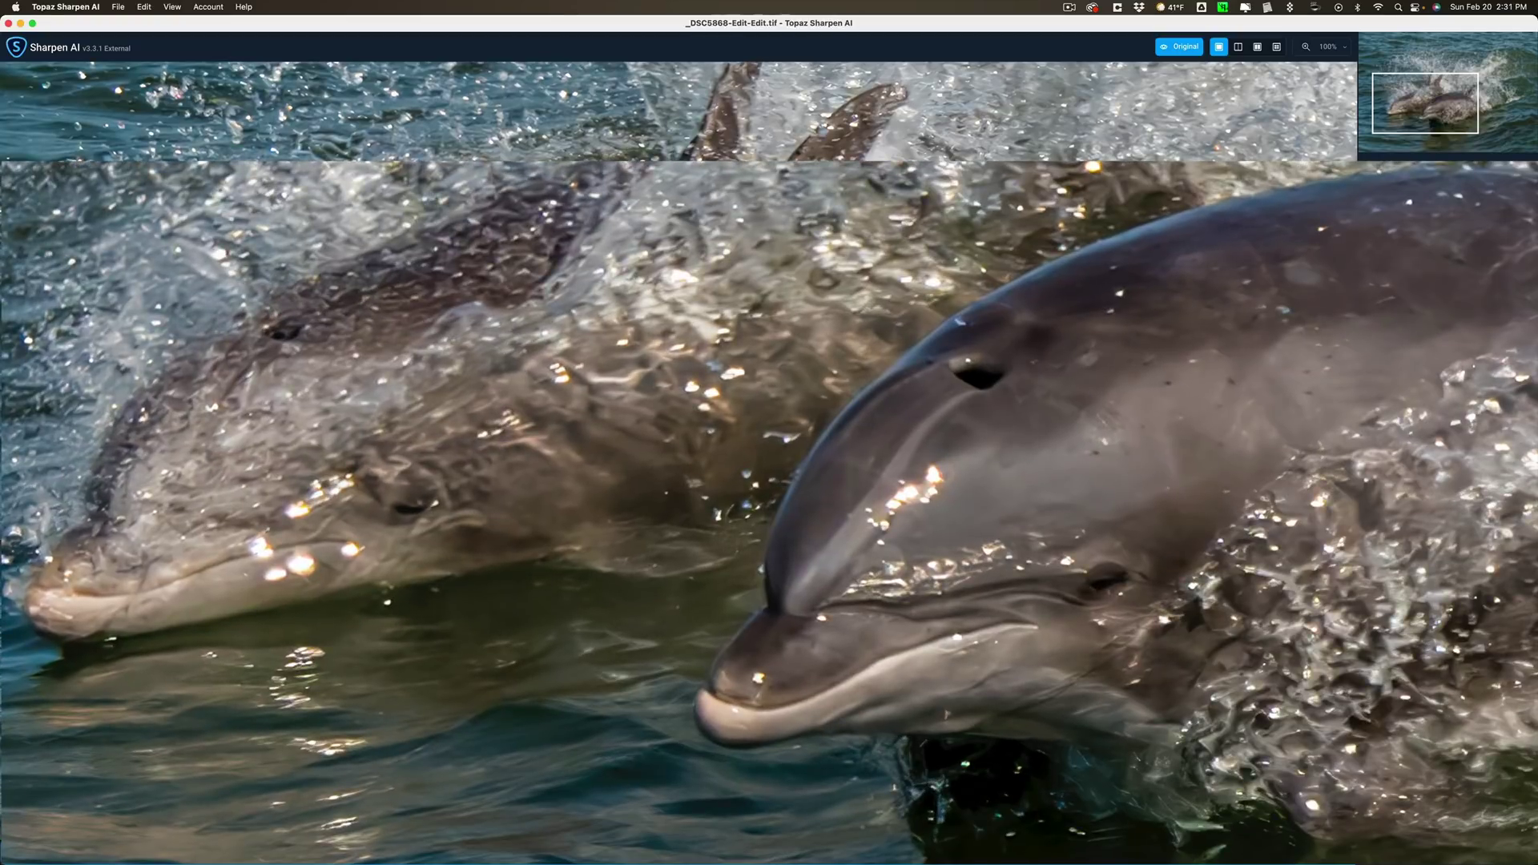
{"action": "left_click", "coordinate": [946, 713]}
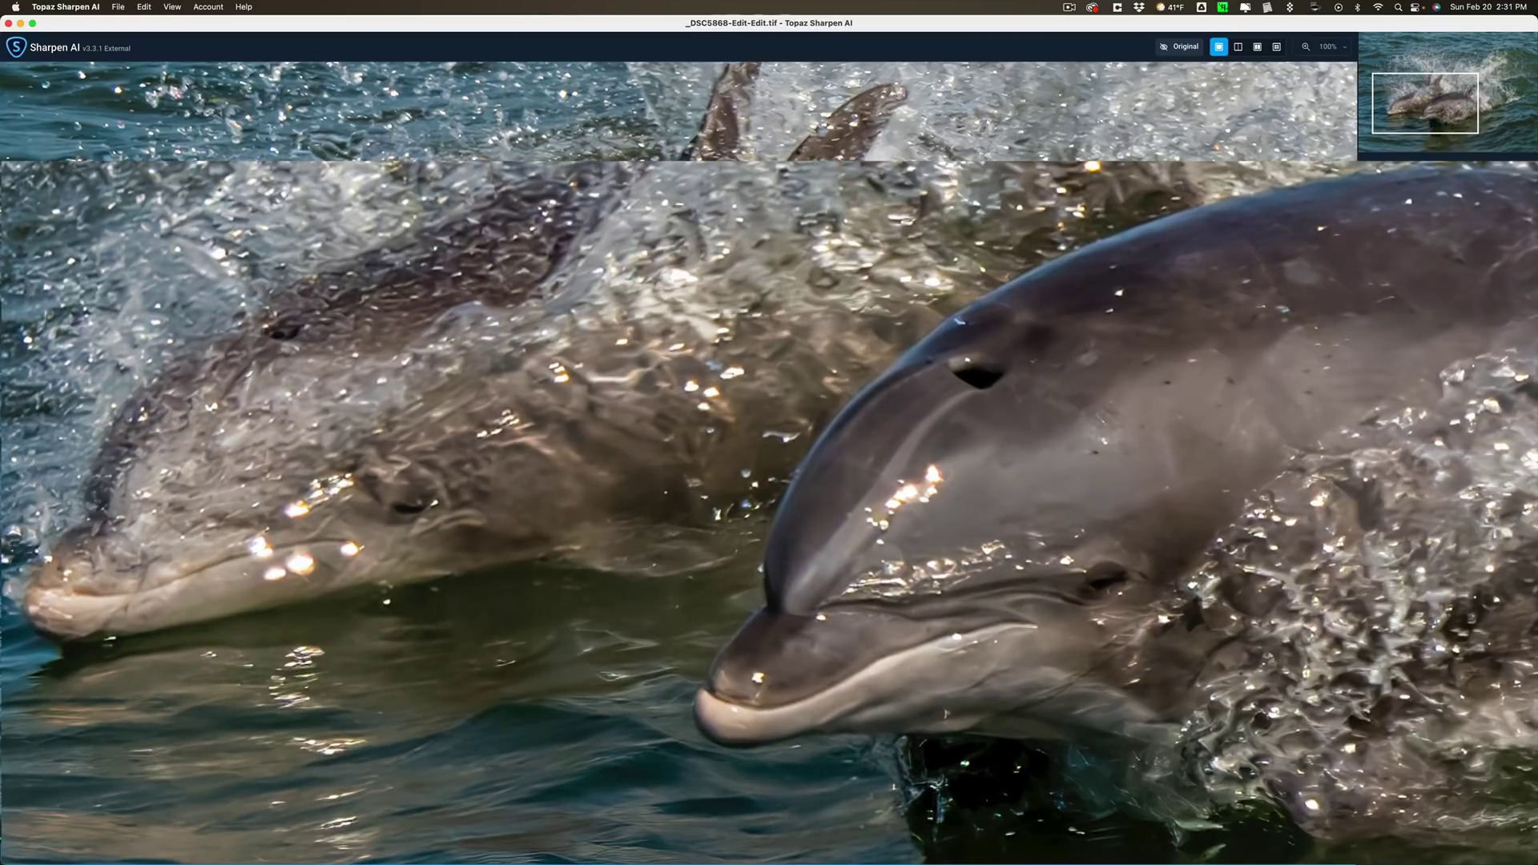
{"action": "left_click", "coordinate": [946, 713]}
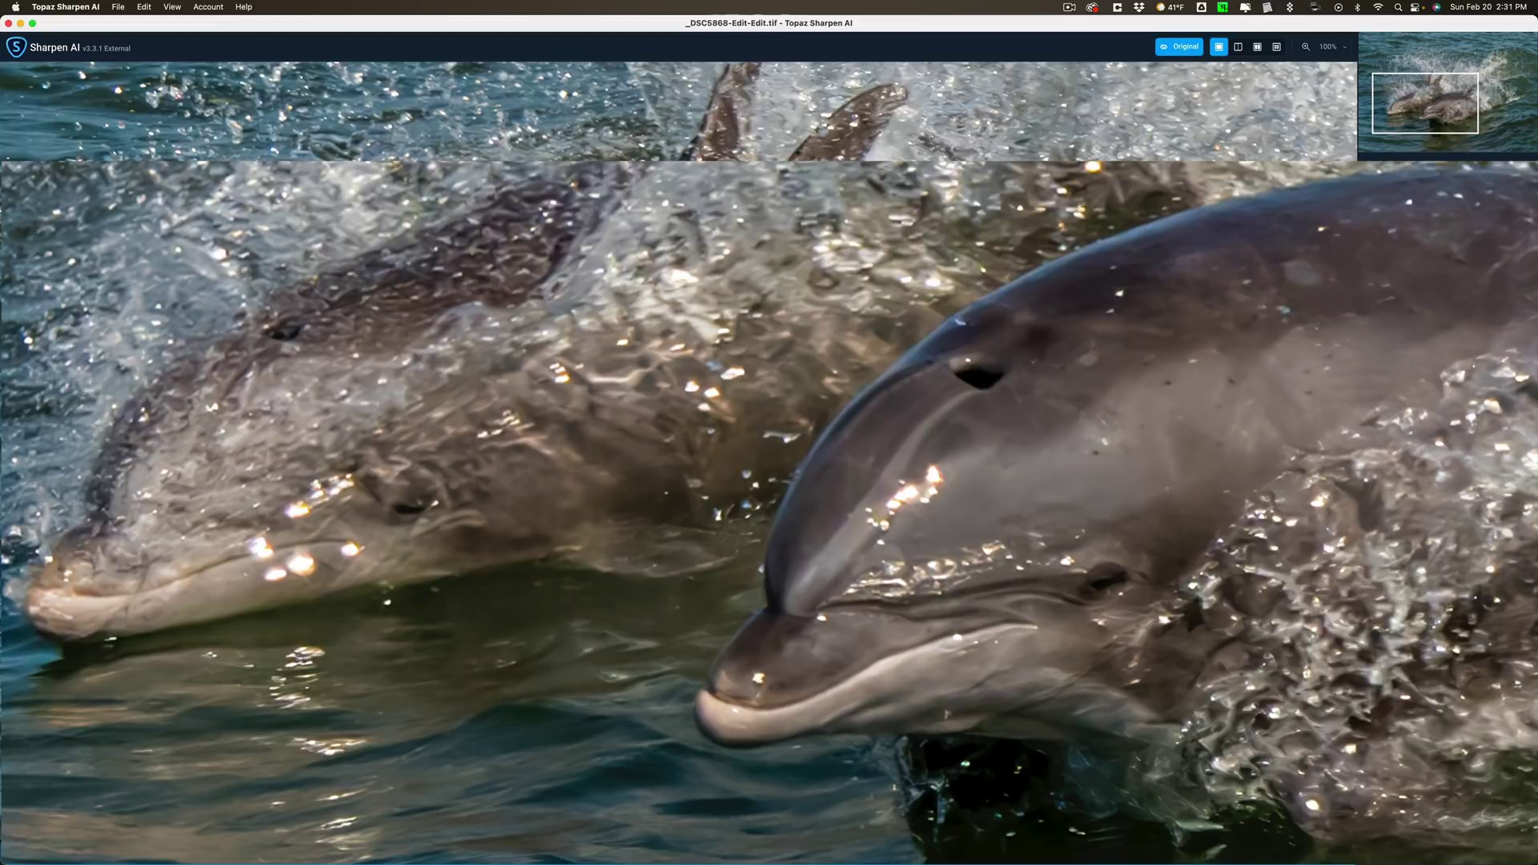
{"action": "left_click", "coordinate": [946, 713]}
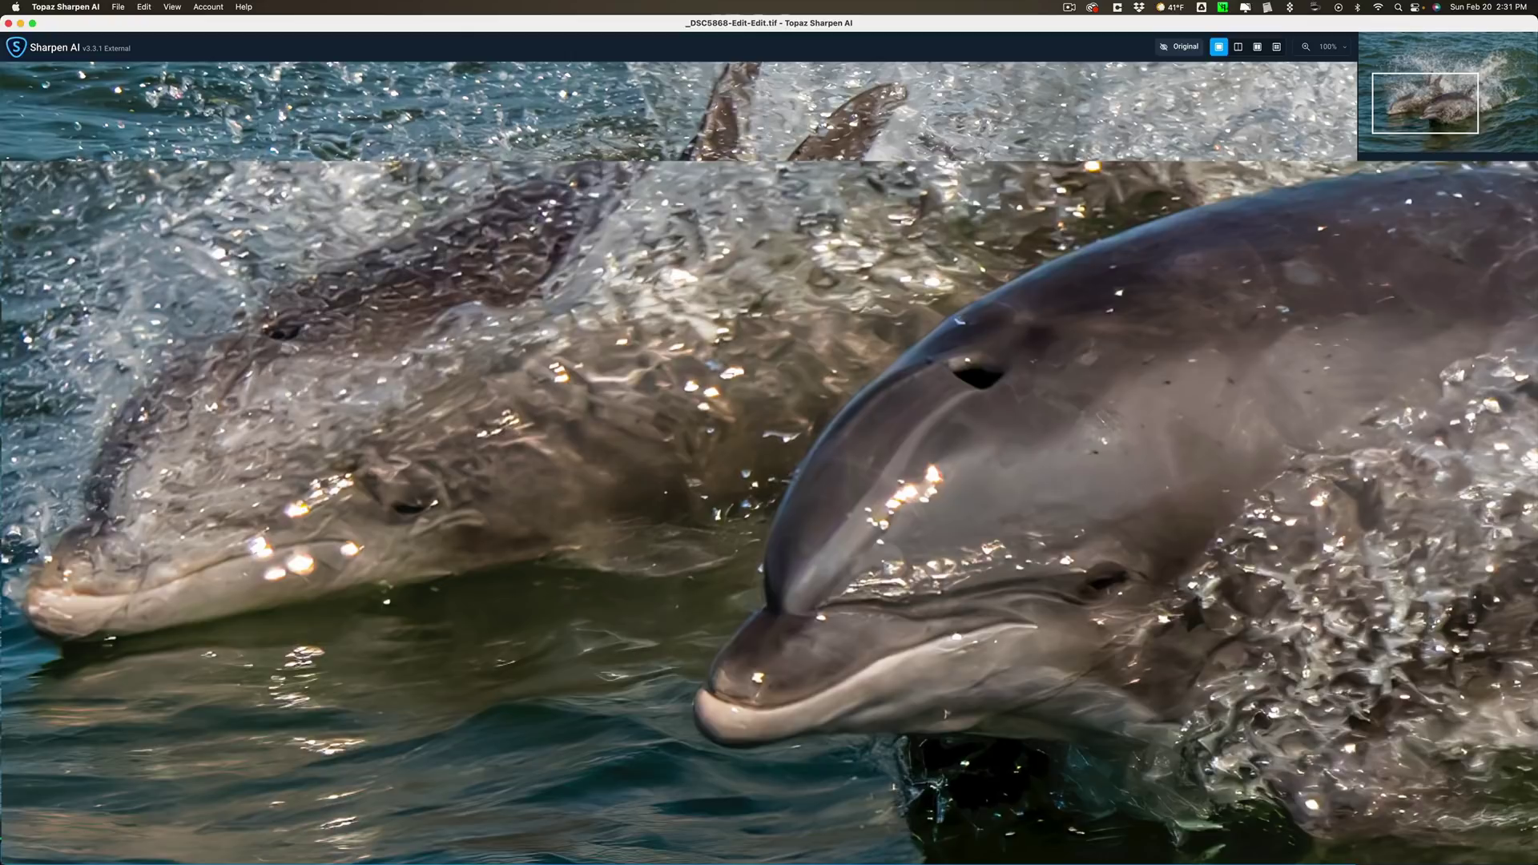
{"action": "left_click", "coordinate": [945, 712]}
{"action": "left_click", "coordinate": [945, 713]}
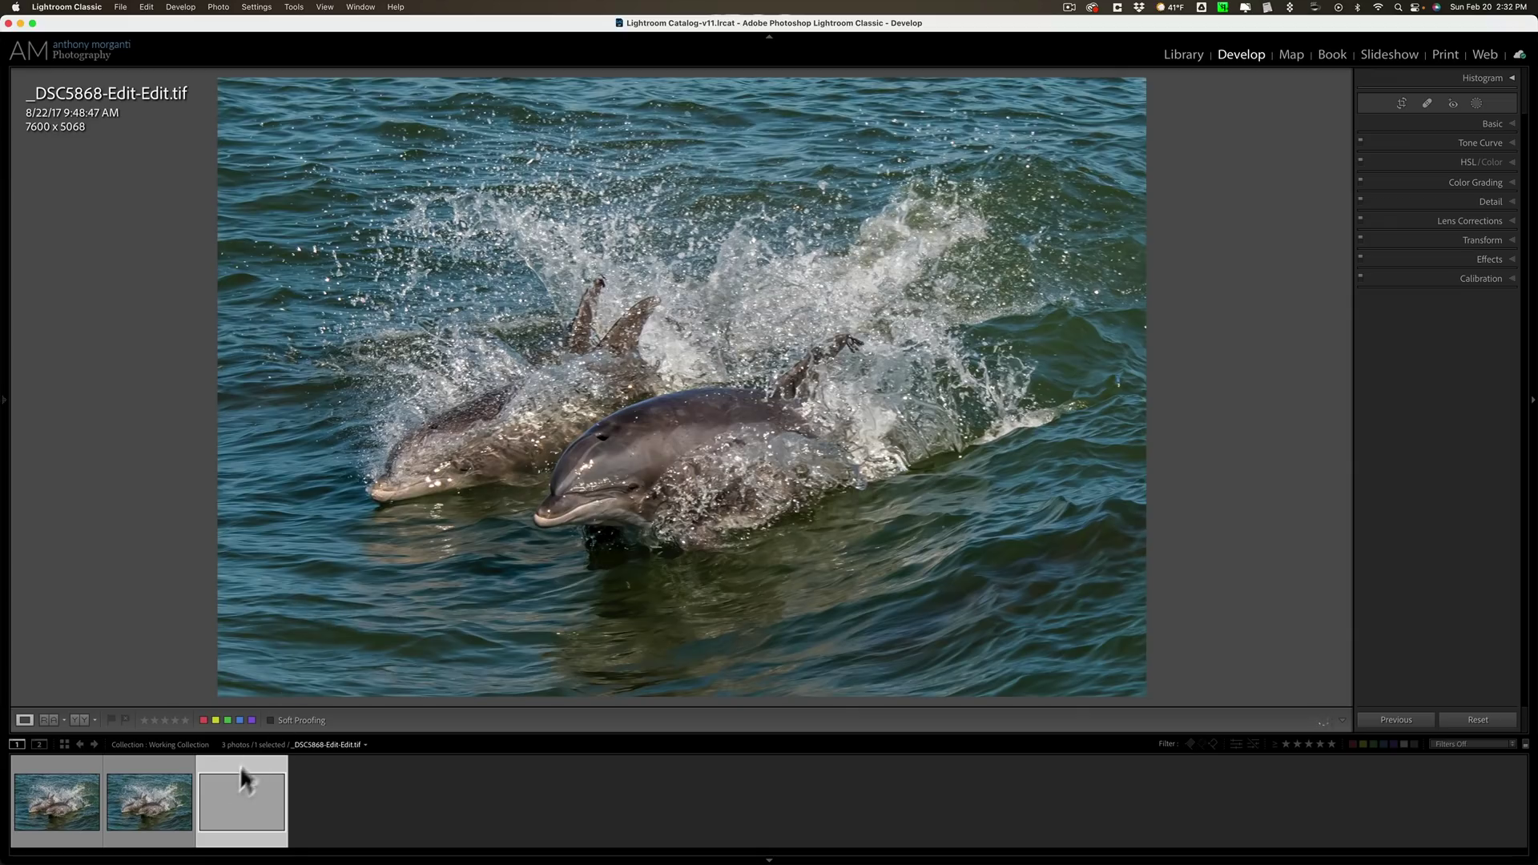
Enlarge the filmstrip and view the raw _DSC5868.NEF, upscaled _DSC5868-Edit.tif and sharpened _DSC5868-Edit-Edit.tif
{"action": "left_click_drag", "start_coordinate": [407, 730], "coordinate": [405, 704]}
{"action": "left_click", "coordinate": [70, 781]}
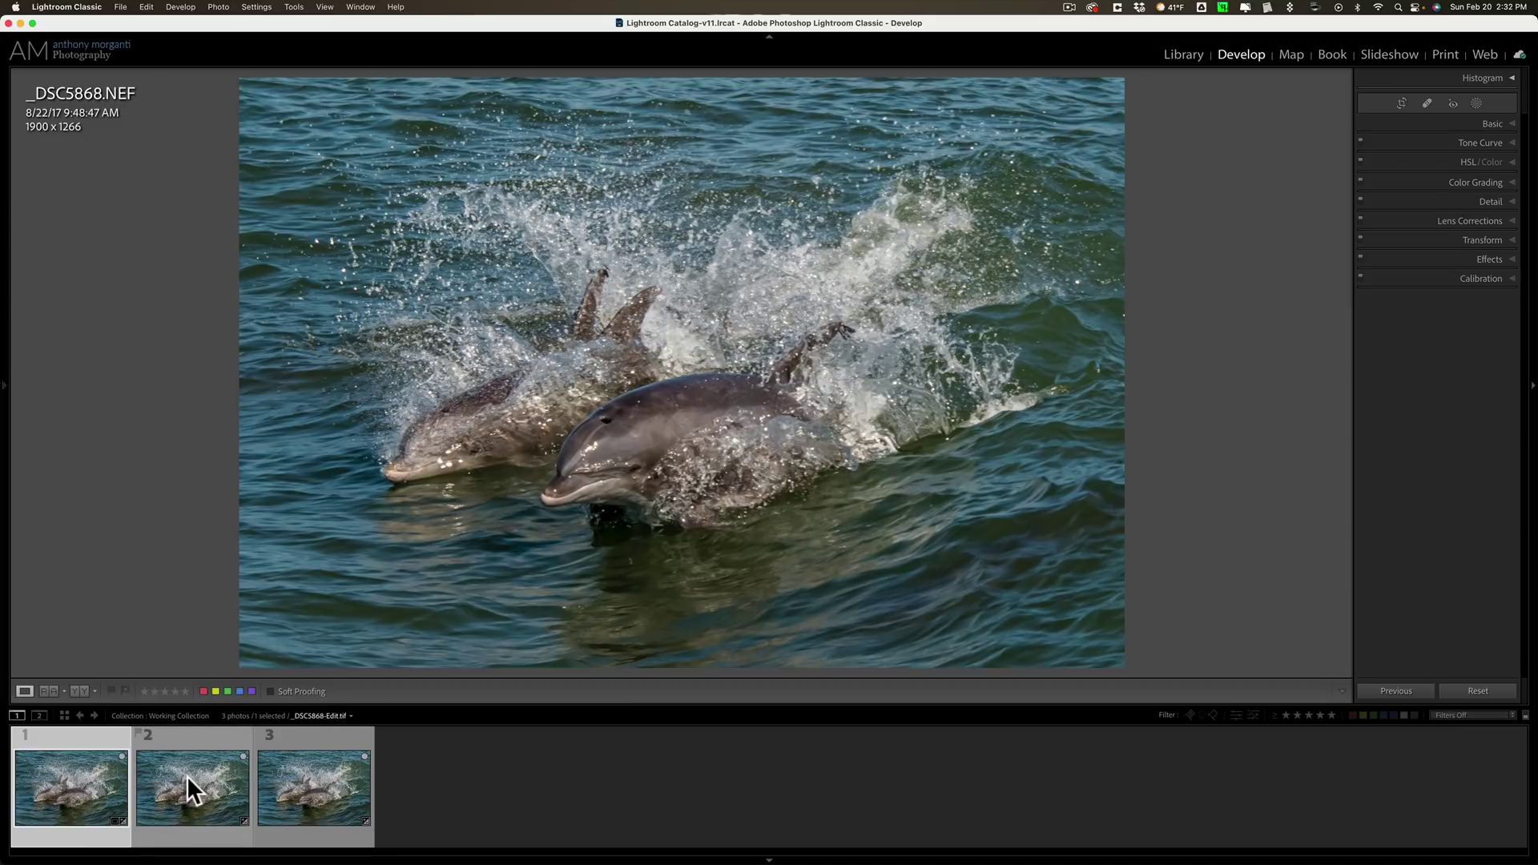
{"action": "left_click", "coordinate": [185, 775]}
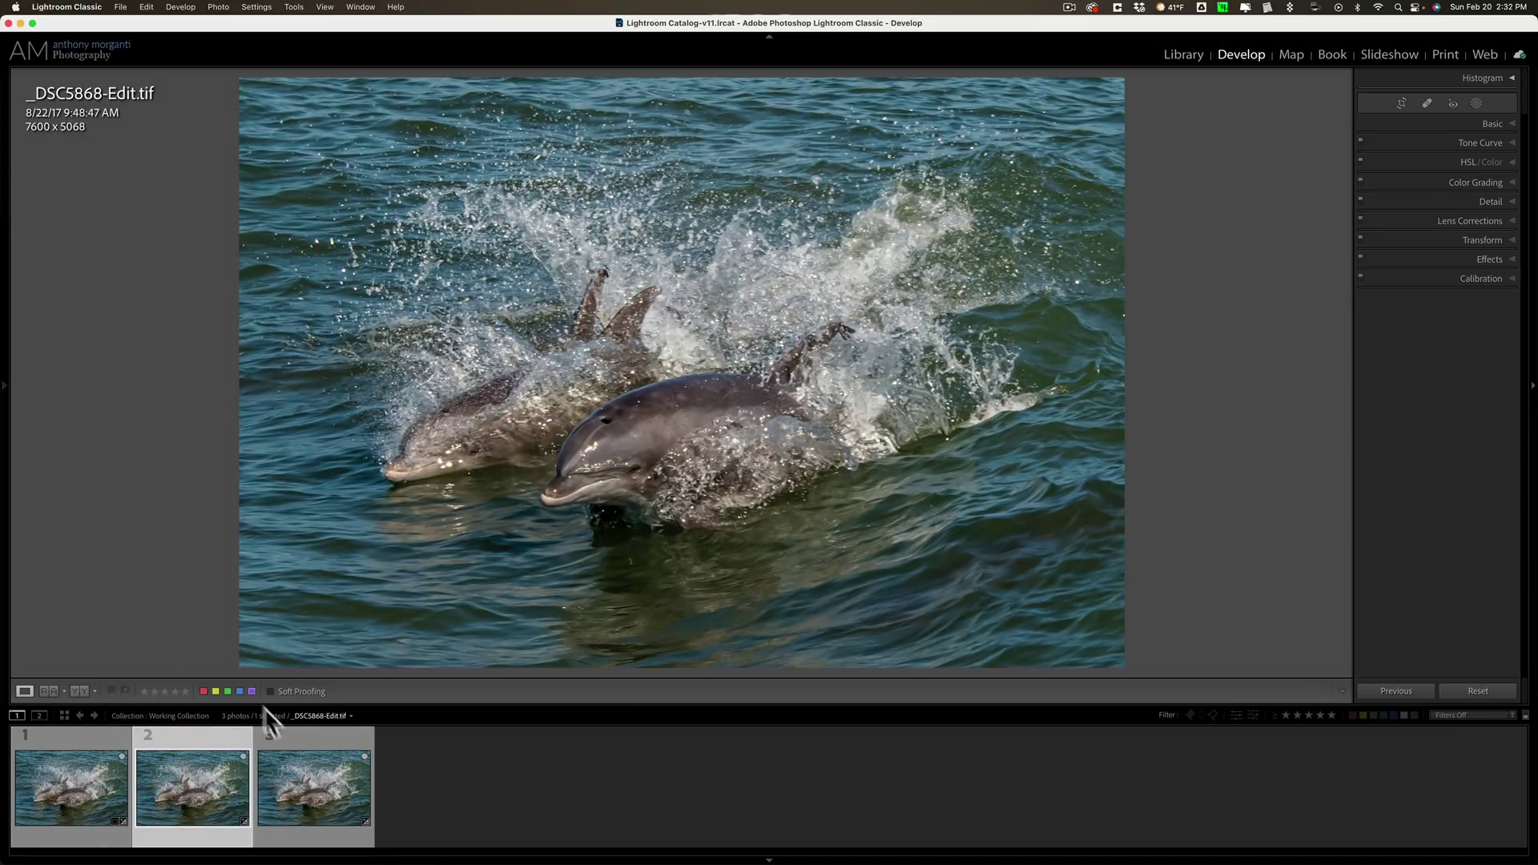
{"action": "left_click", "coordinate": [309, 772]}
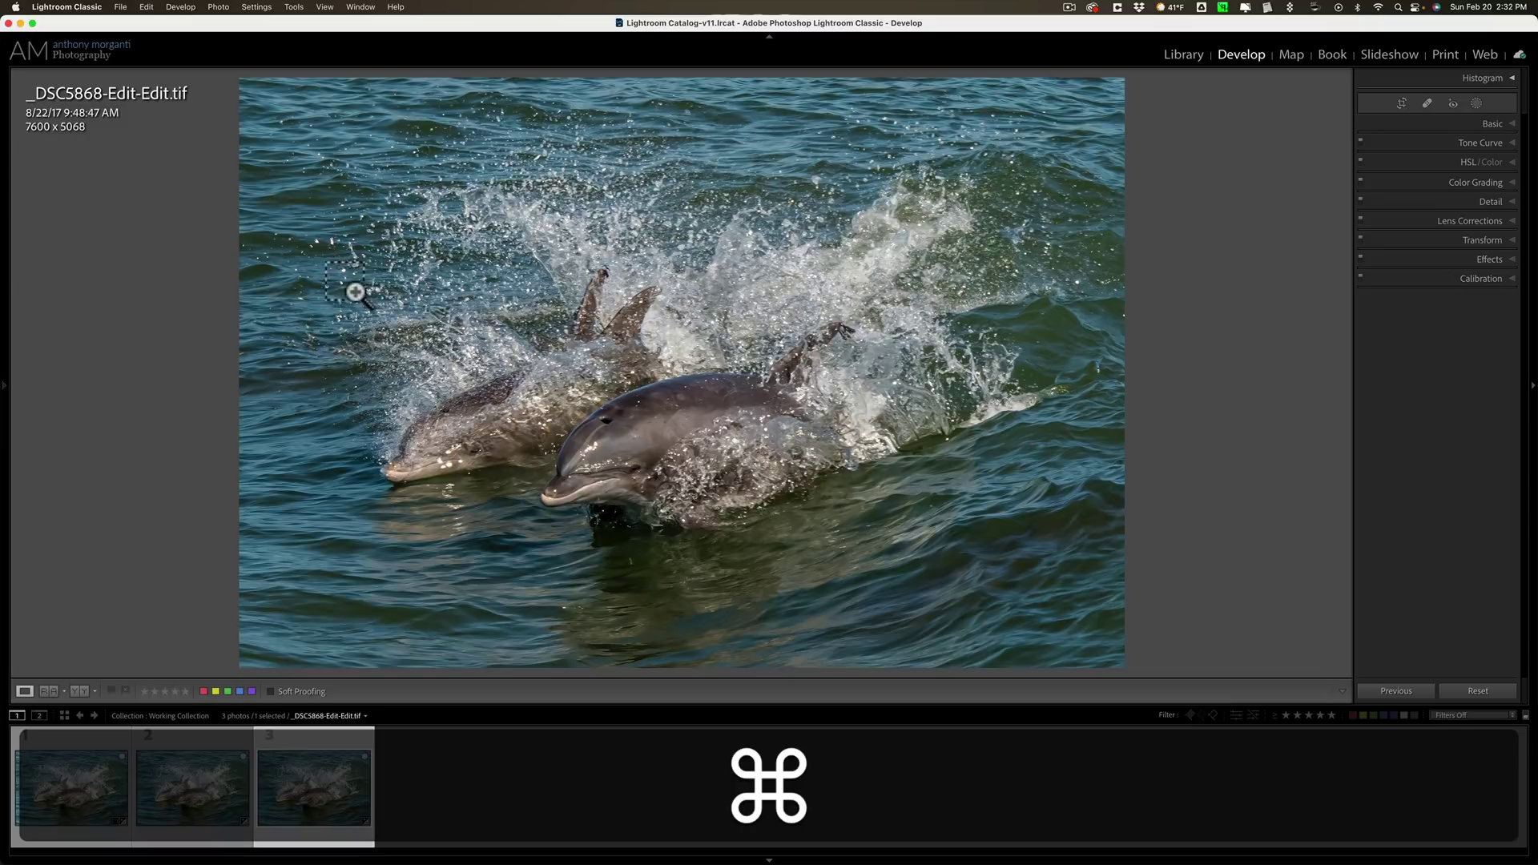
Zoom into the dolphins' heads on the sharpened TIFF and pan to frame them
{"action": "left_click_drag", "start_coordinate": [330, 282], "coordinate": [872, 569]}
{"action": "scroll", "coordinate": [834, 381], "scroll_direction": "right", "scroll_amount": 3}
{"action": "left_click_drag", "start_coordinate": [833, 381], "coordinate": [688, 412]}
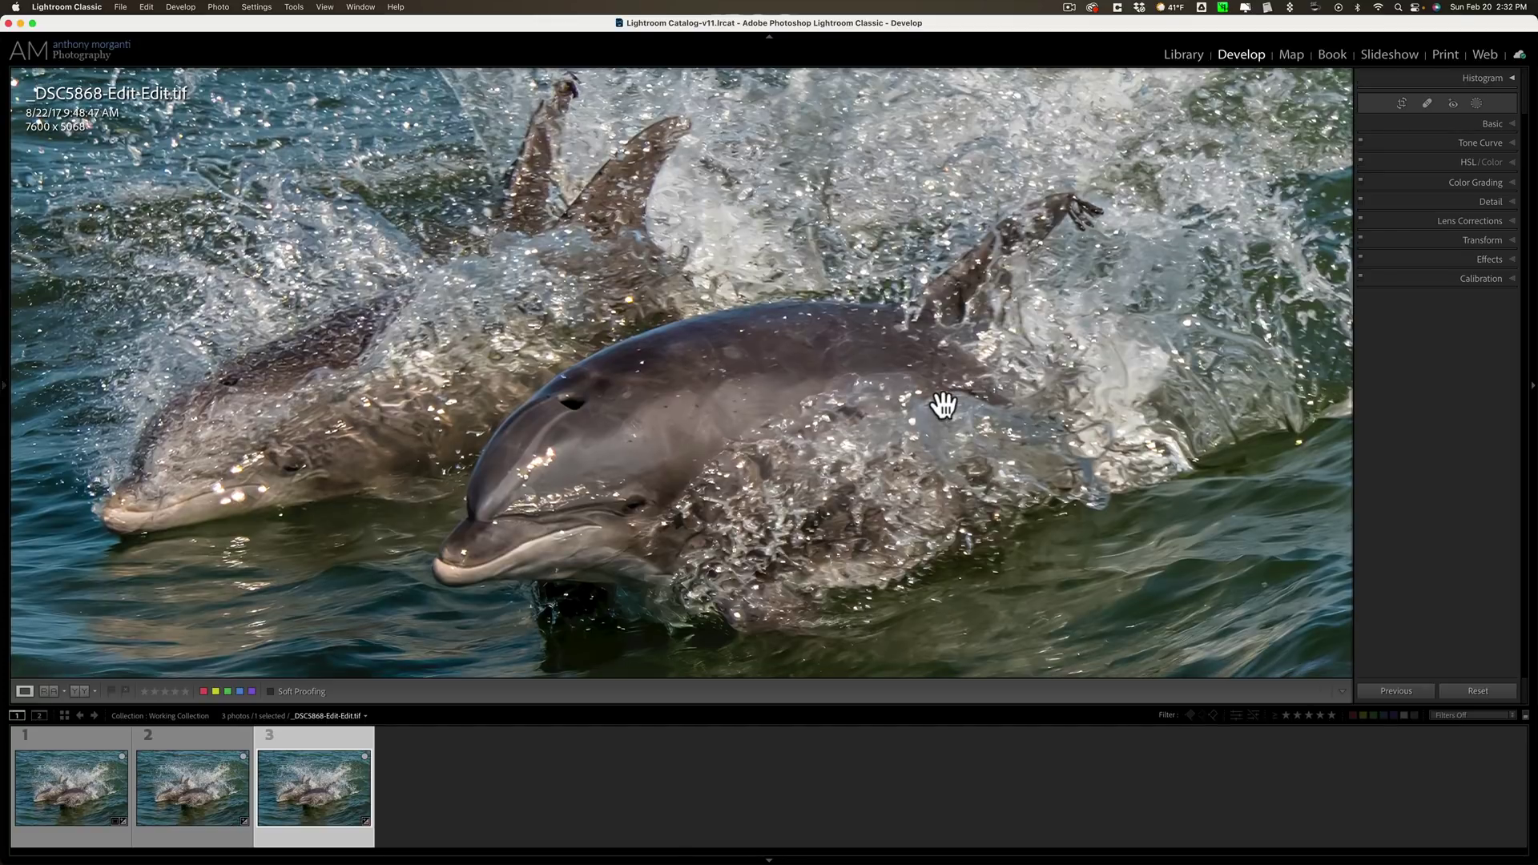
Zoom into the dolphins on the original raw photo with a Cmd-drag marquee
{"action": "left_click", "coordinate": [68, 775]}
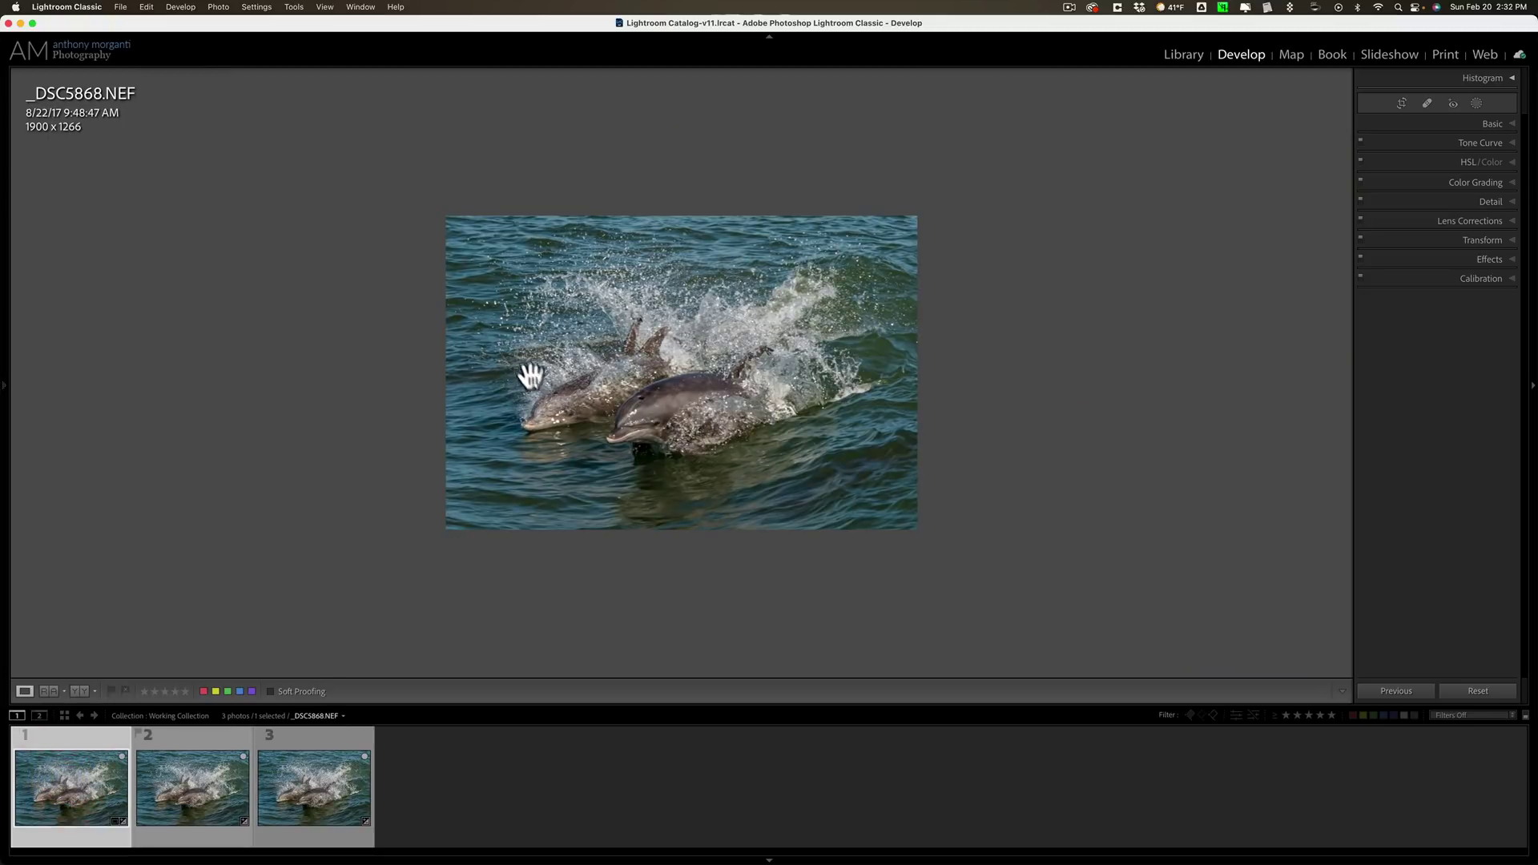
{"action": "key", "text": "super"}
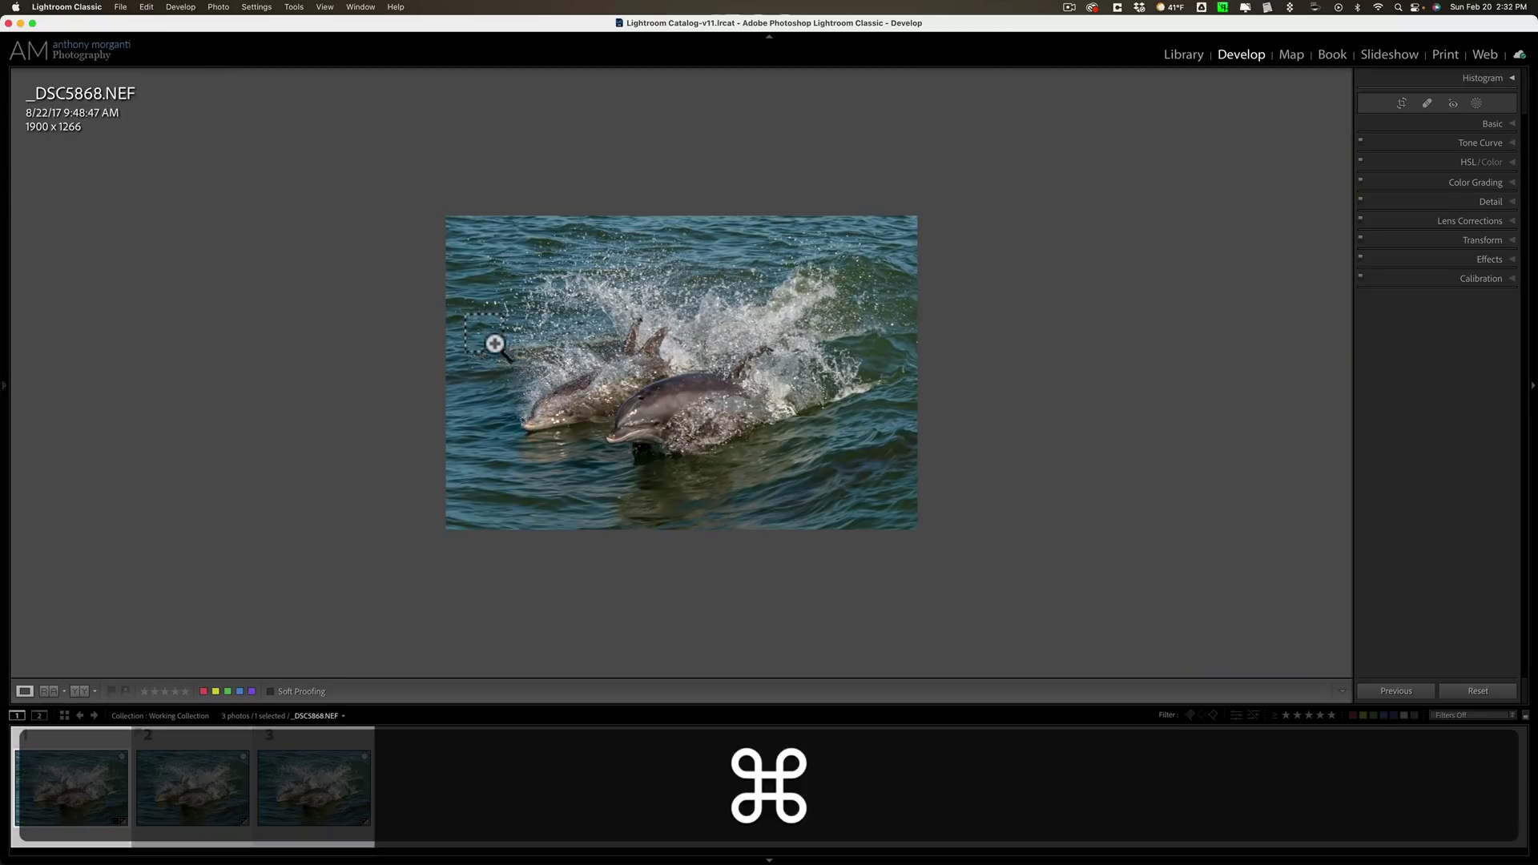
{"action": "left_click_drag", "start_coordinate": [499, 354], "coordinate": [791, 476]}
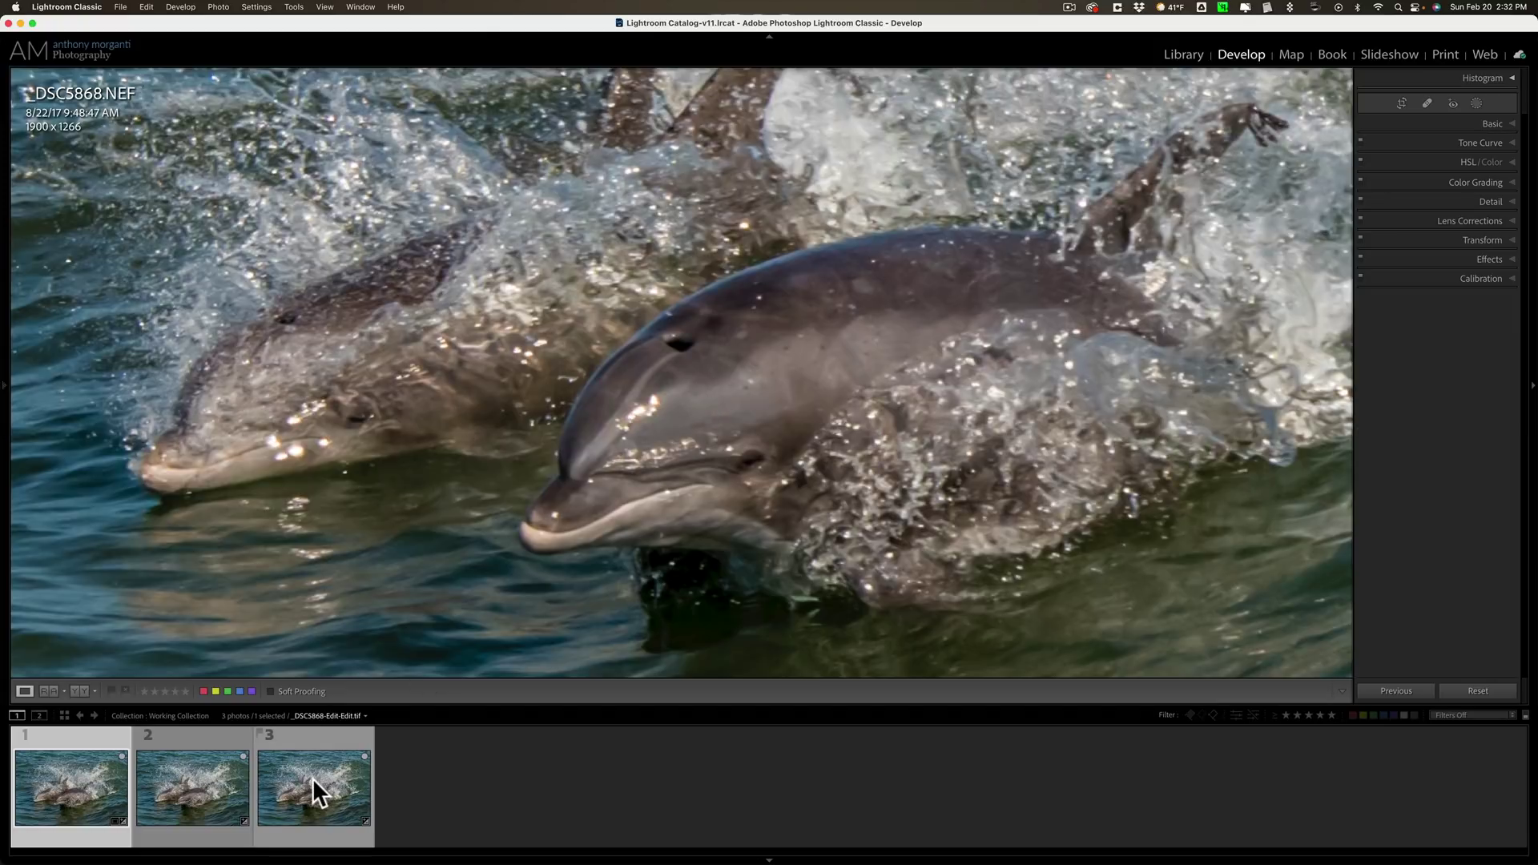
Zoom into the same dolphin area on the sharpened TIFF and pan to frame it
{"action": "left_click", "coordinate": [312, 777]}
{"action": "left_click", "coordinate": [722, 258]}
{"action": "key", "text": "super"}
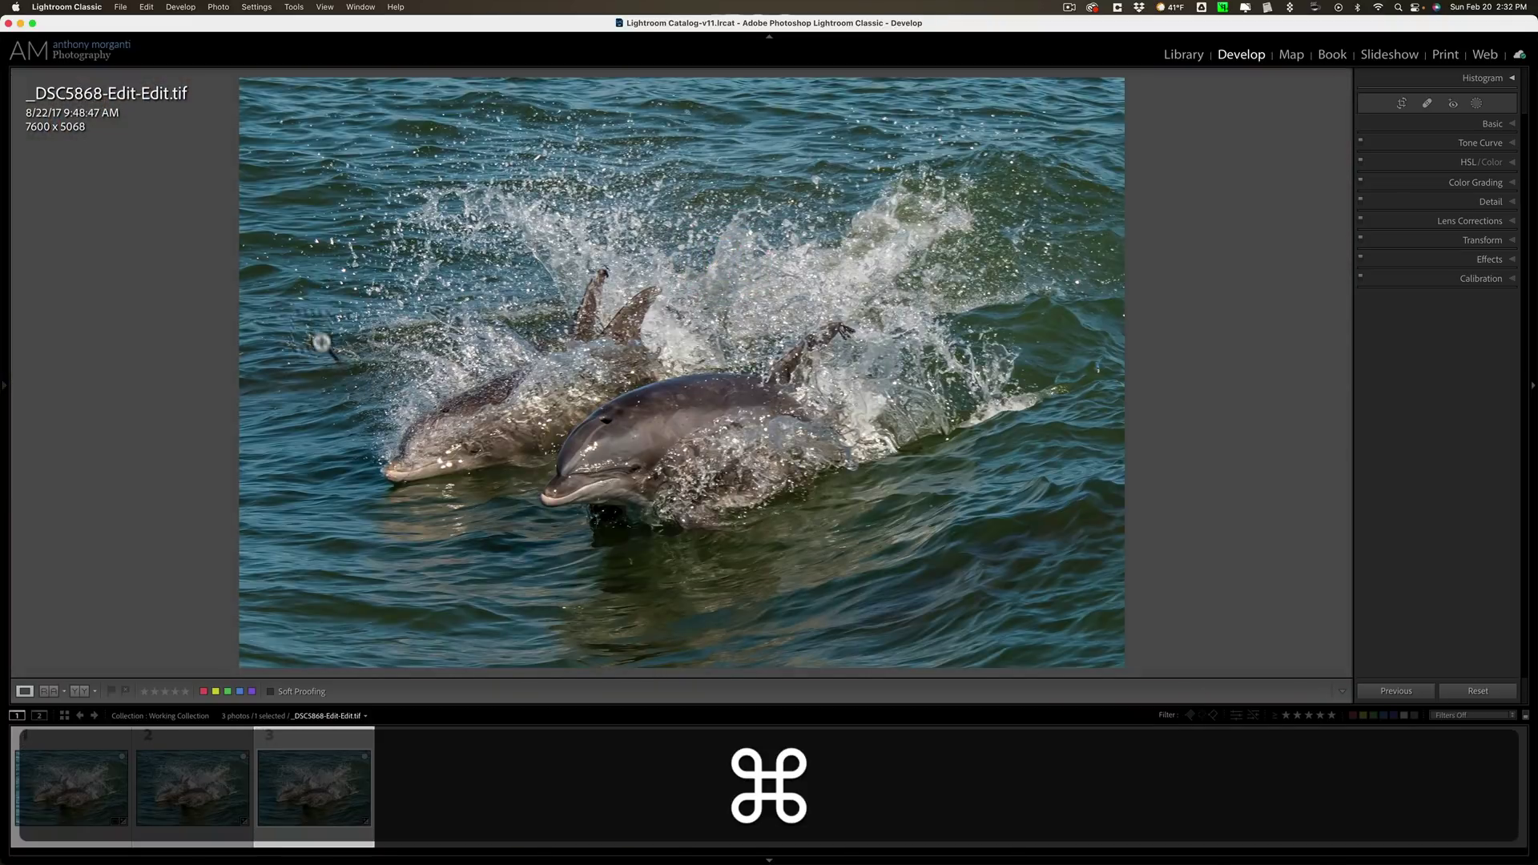
{"action": "left_click_drag", "start_coordinate": [342, 343], "coordinate": [816, 579]}
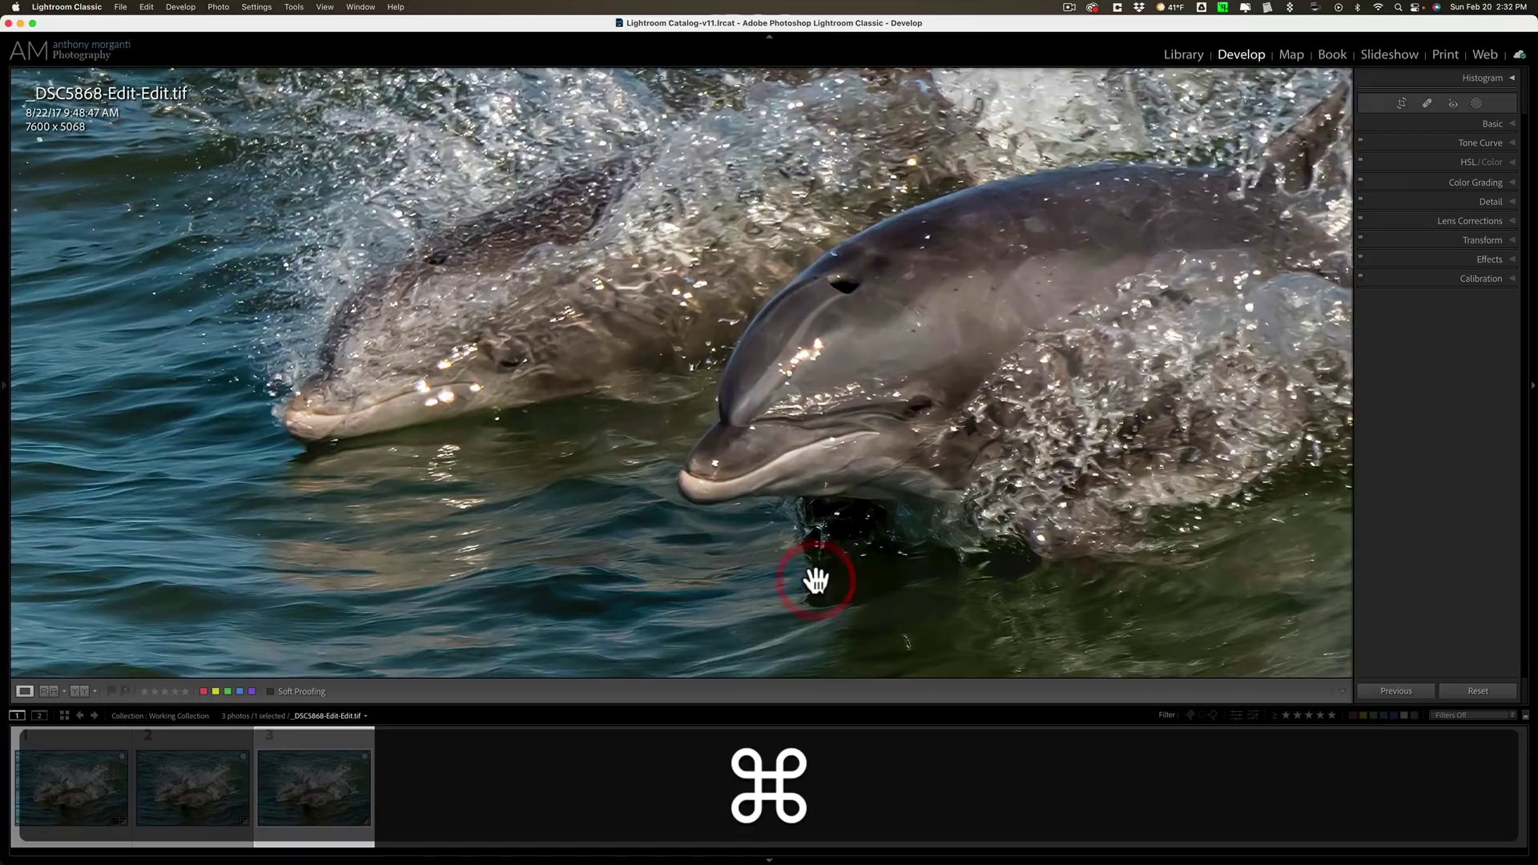
{"action": "left_click_drag", "start_coordinate": [886, 350], "coordinate": [804, 385]}
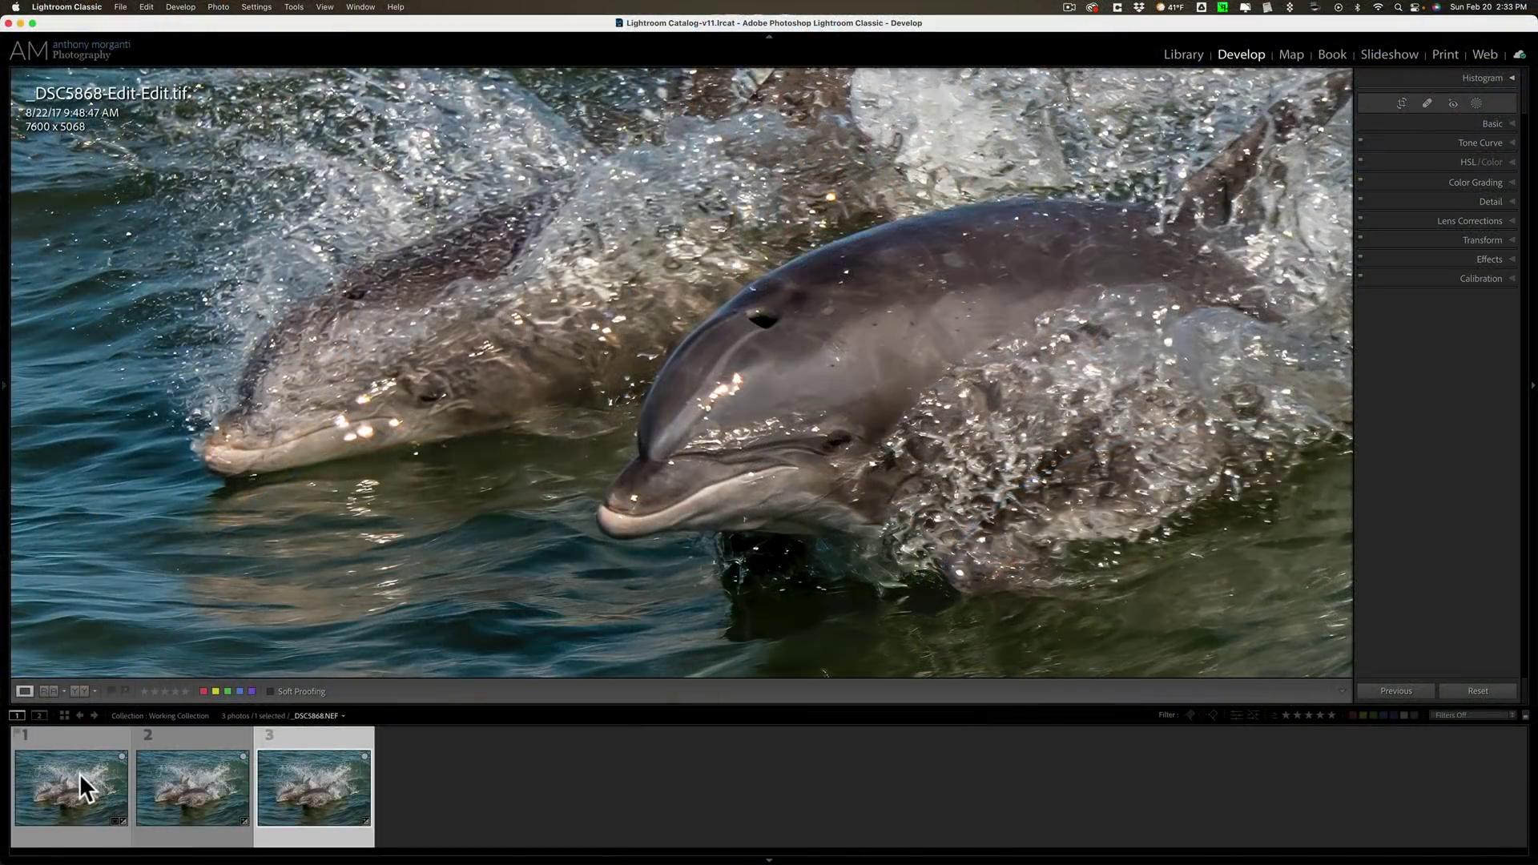
Fit the whole original _DSC5868.NEF in view and briefly show its crop against the full frame
{"action": "left_click", "coordinate": [79, 772]}
{"action": "left_click", "coordinate": [601, 343]}
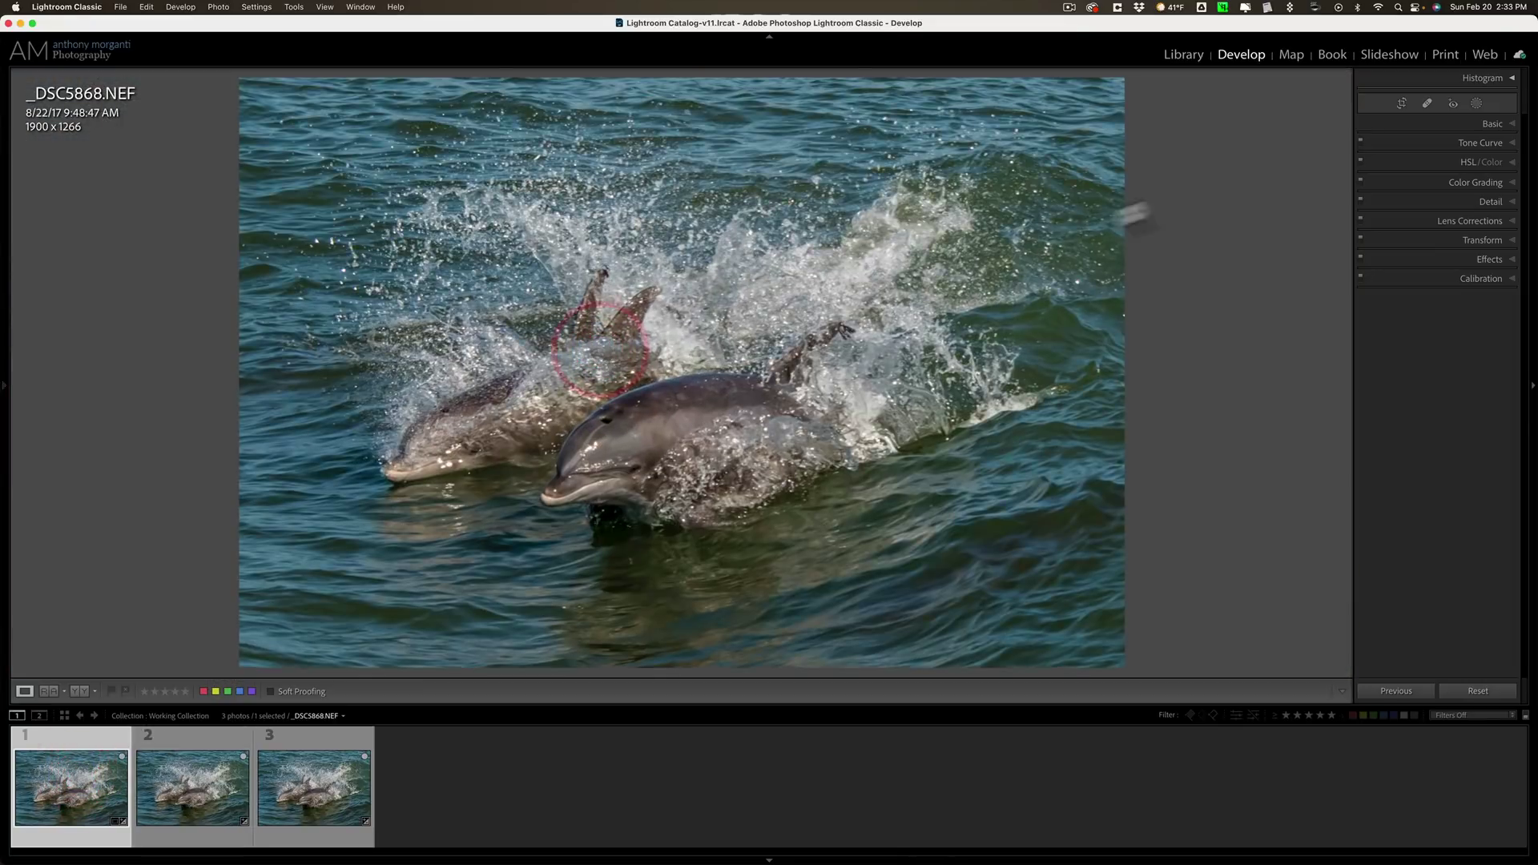
{"action": "left_click", "coordinate": [1402, 101]}
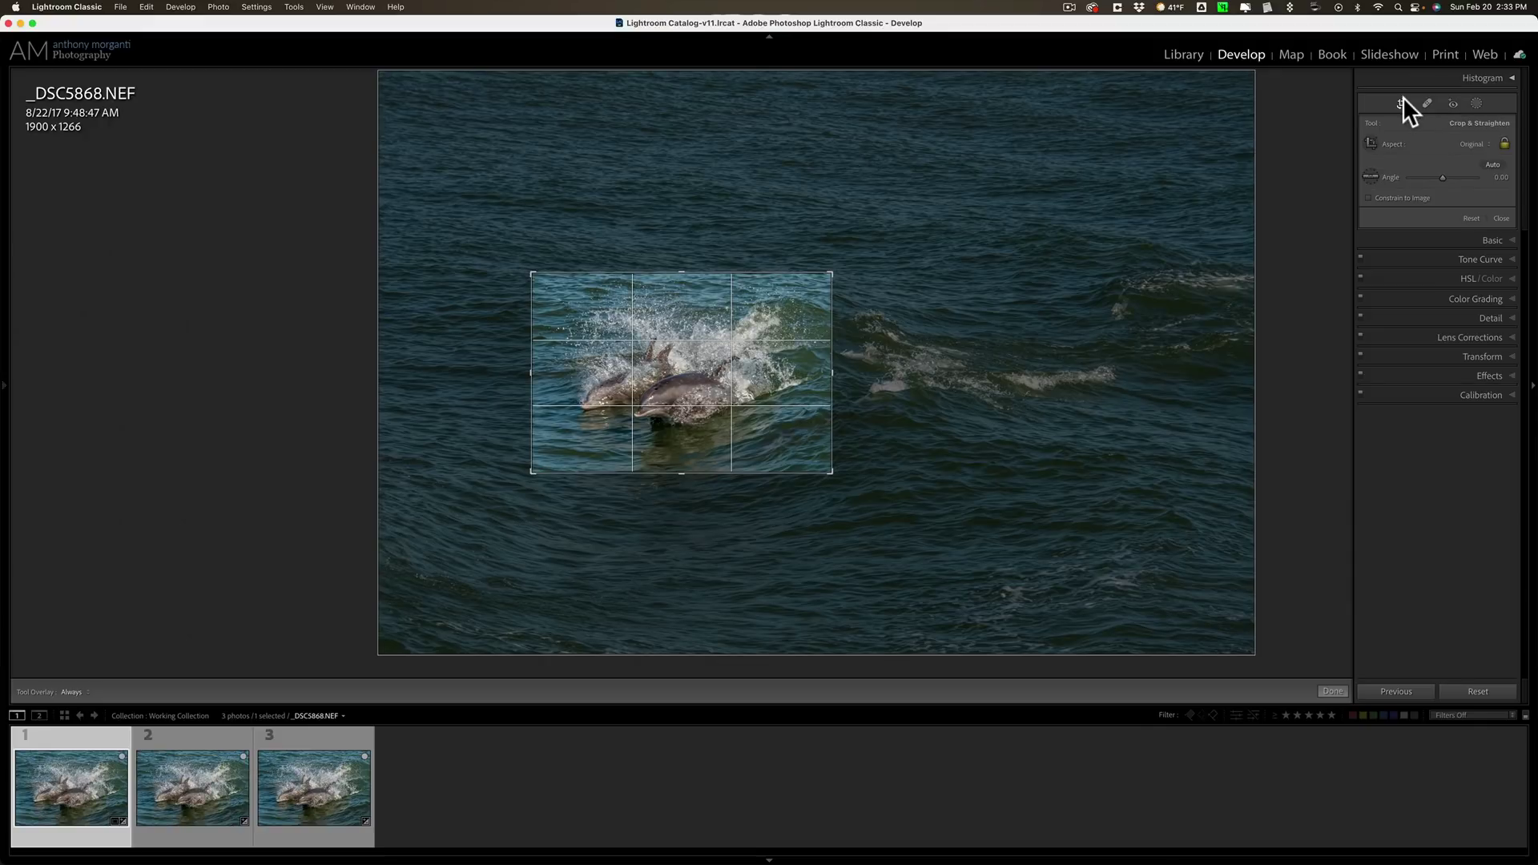
{"action": "left_click", "coordinate": [1402, 98]}
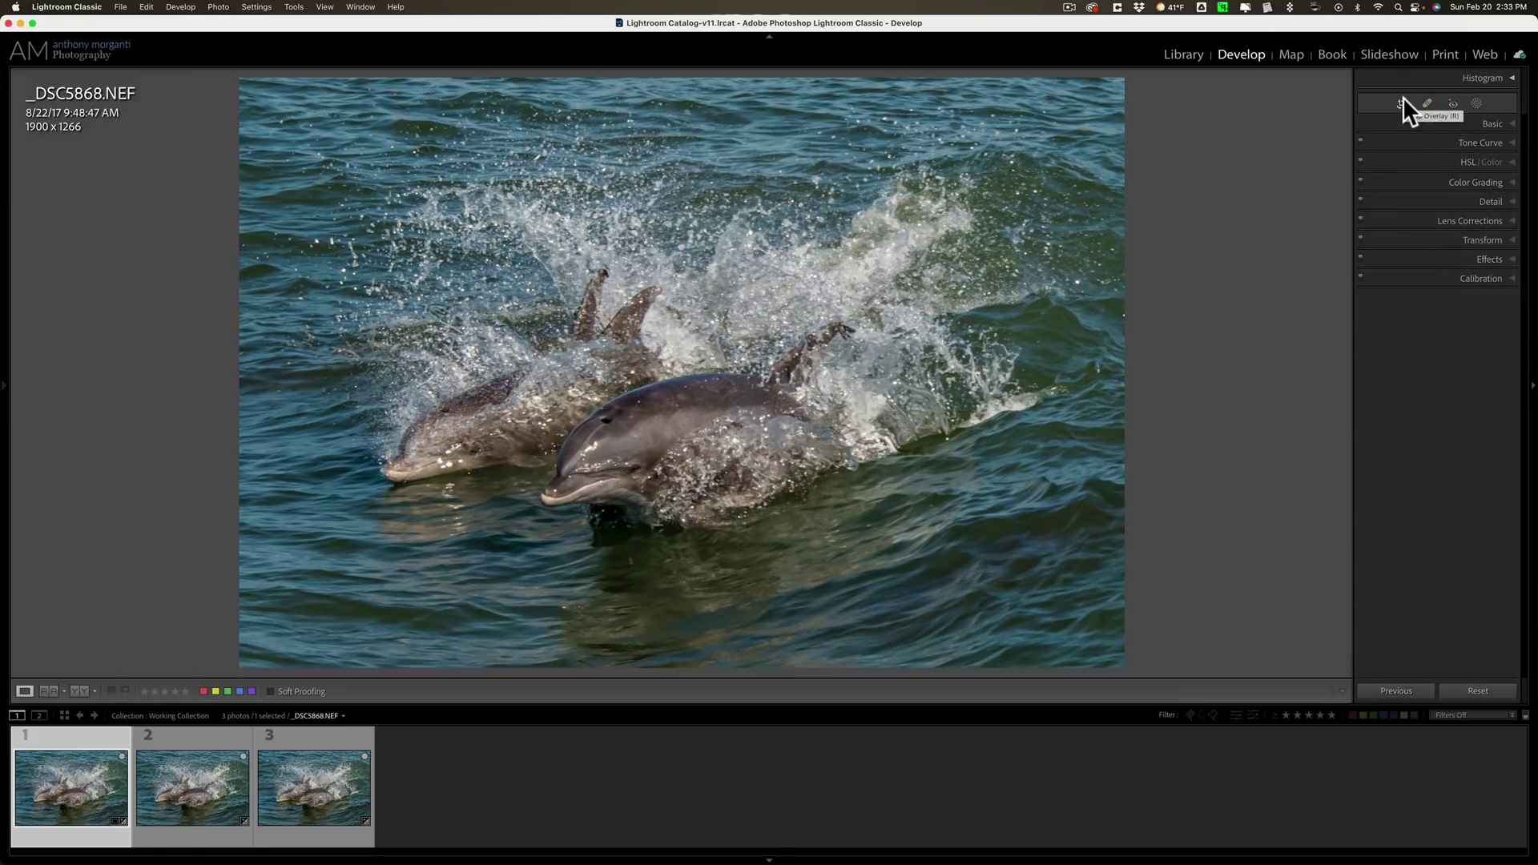